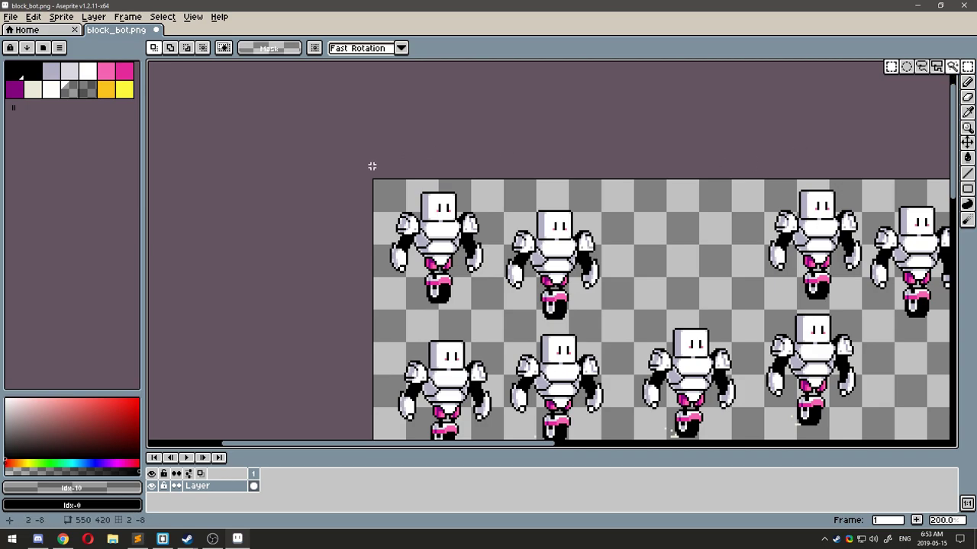
- Gauge the first robot's frame with a marquee of about 64 by 64 pixels from the canvas corner, and deselect it
drag(364, 171, 503, 311)
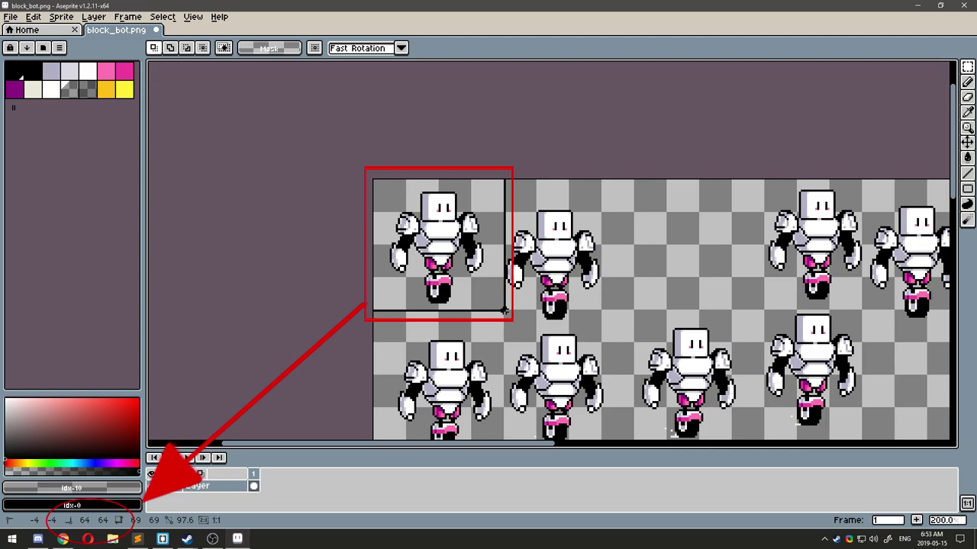
drag(504, 312, 510, 319)
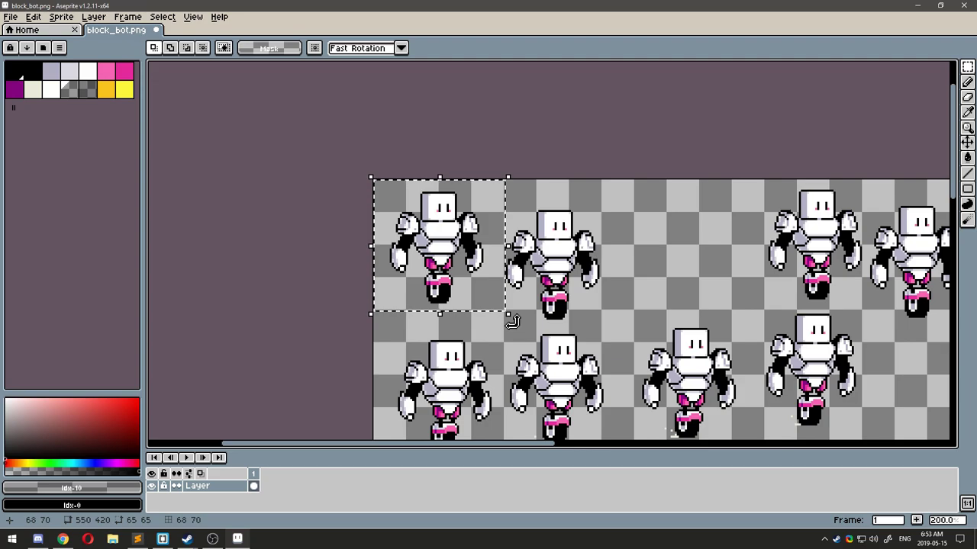
click(316, 190)
- Set the grid's cell width and height to 64 pixels each
click(192, 17)
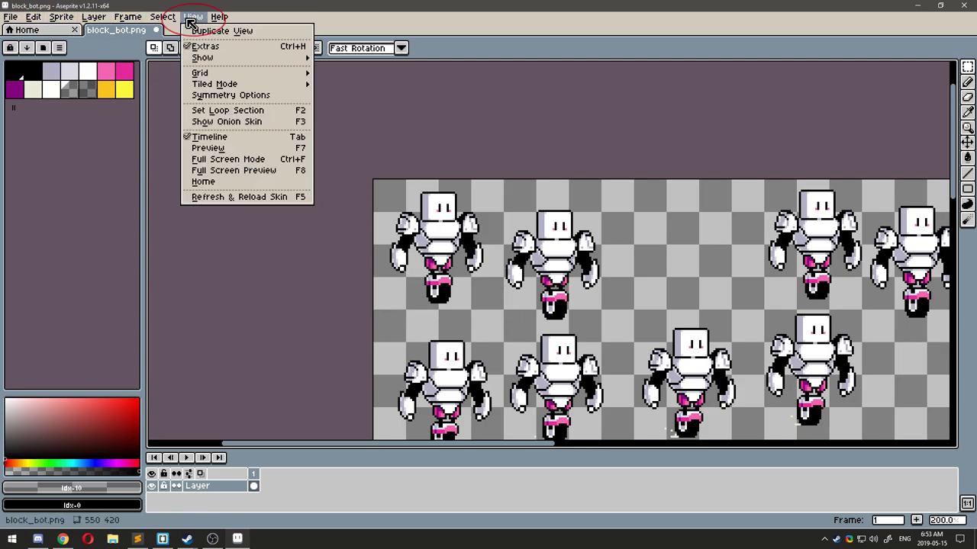
mouse_move(210, 74)
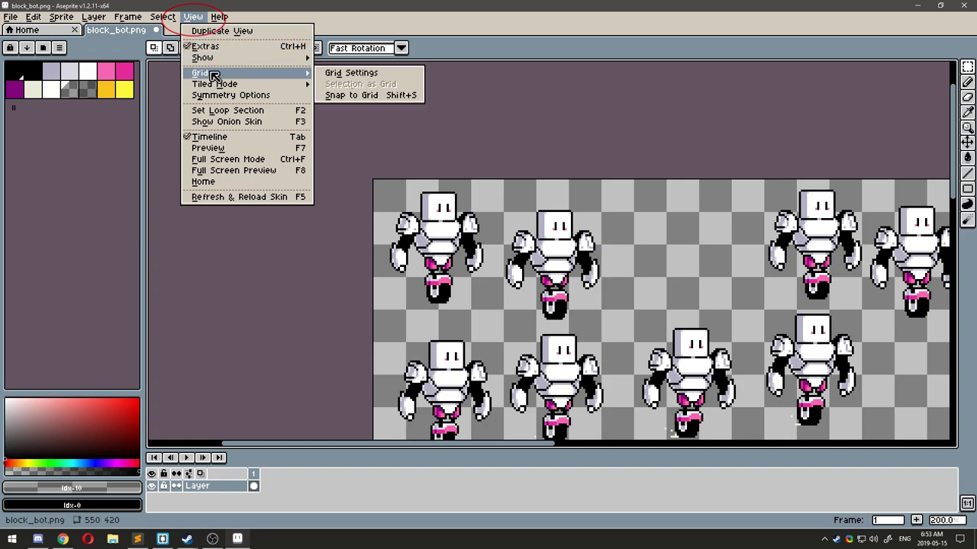
click(350, 74)
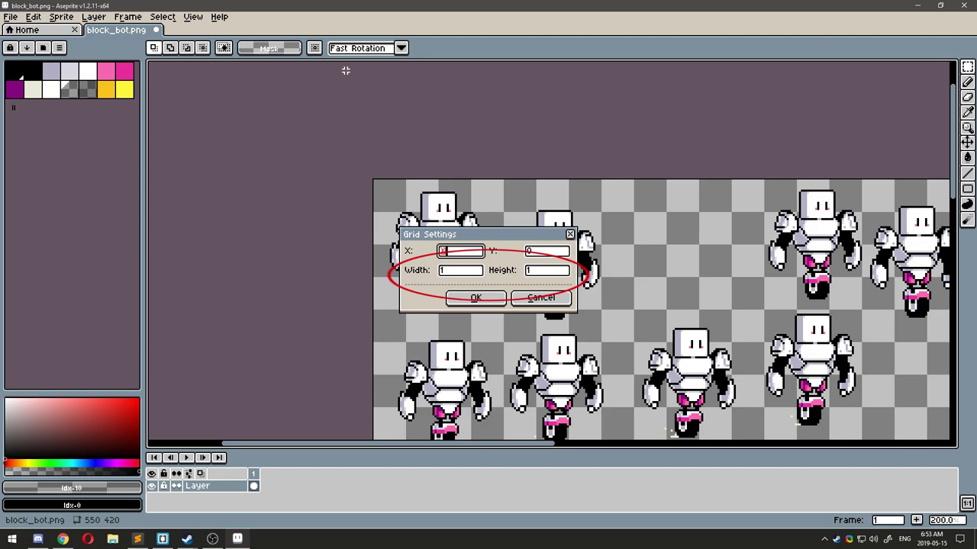
click(458, 271)
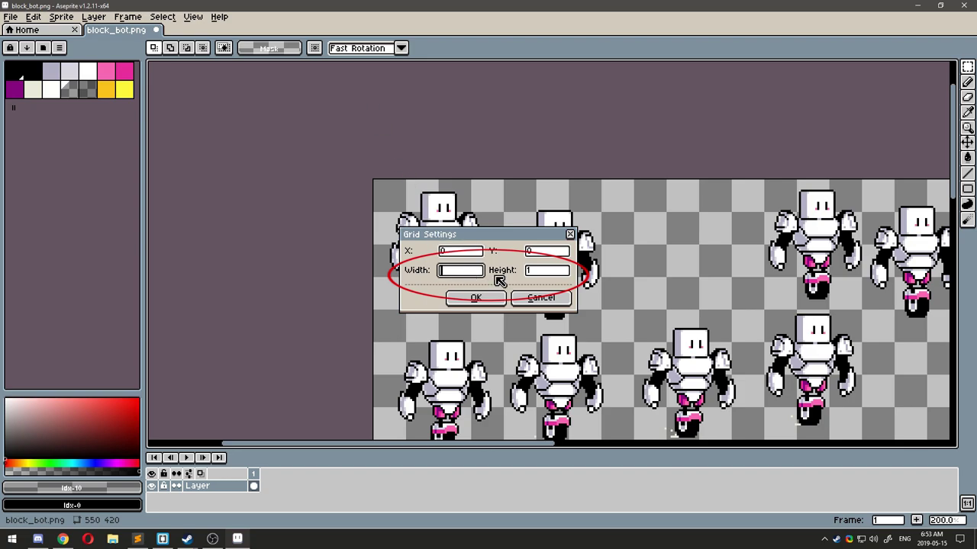
key(Tab)
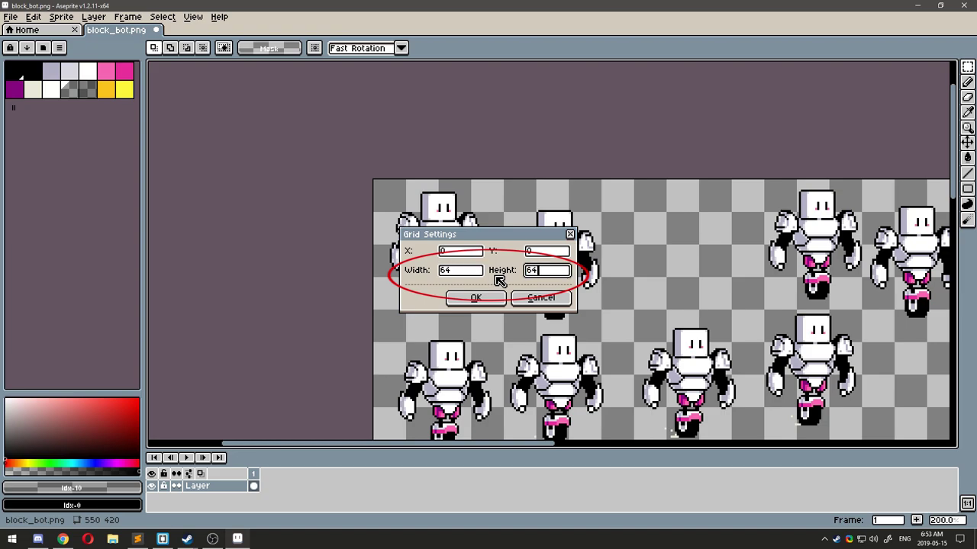
text(64)
key(Return)
- Start resizing the canvas, enter the 64-pixel cell size in Calculator, and set the canvas width to 512 pixels
scroll(284, 395, down, 1)
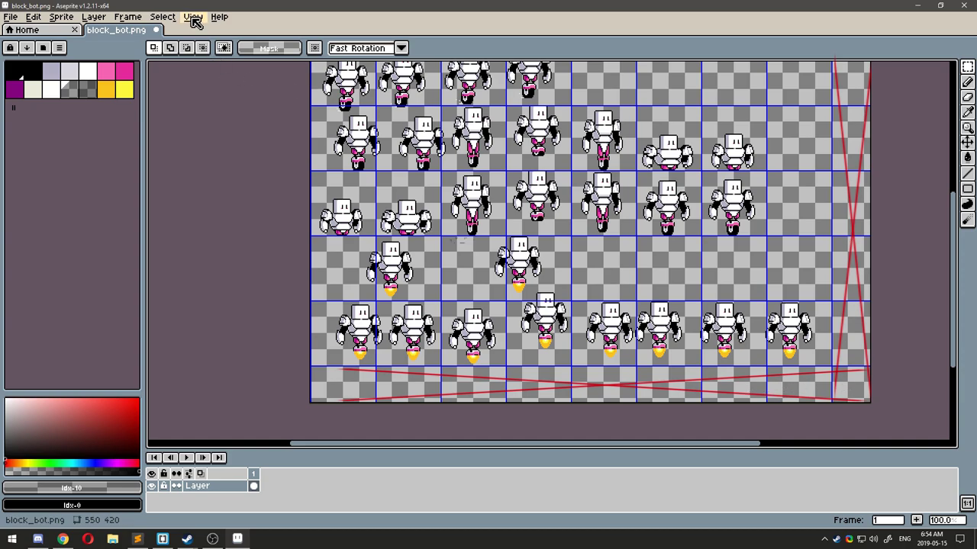
click(74, 17)
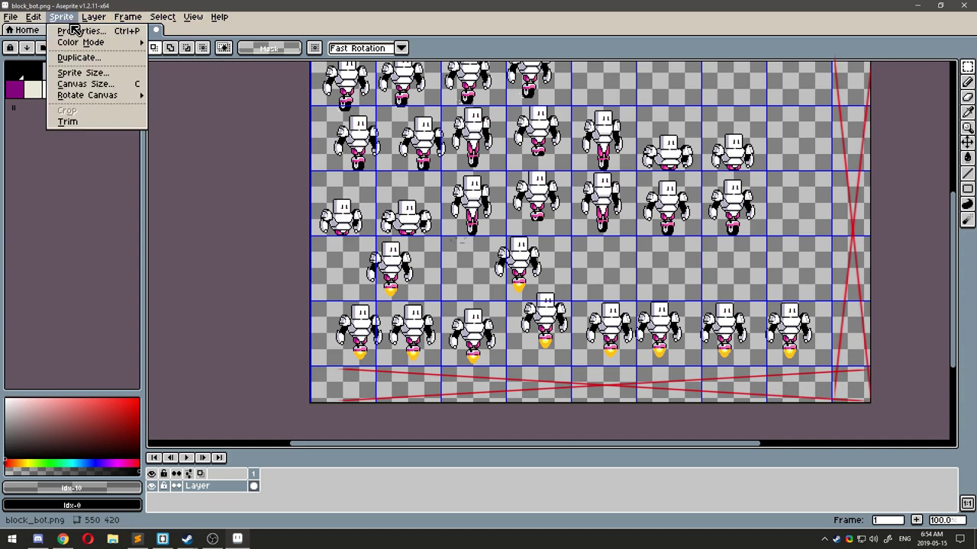
click(83, 88)
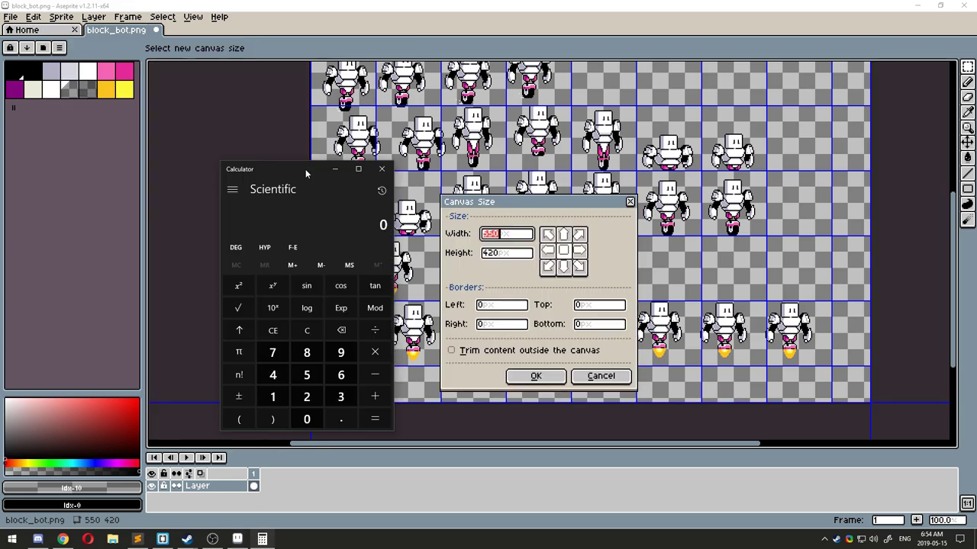
text(64)
click(492, 234)
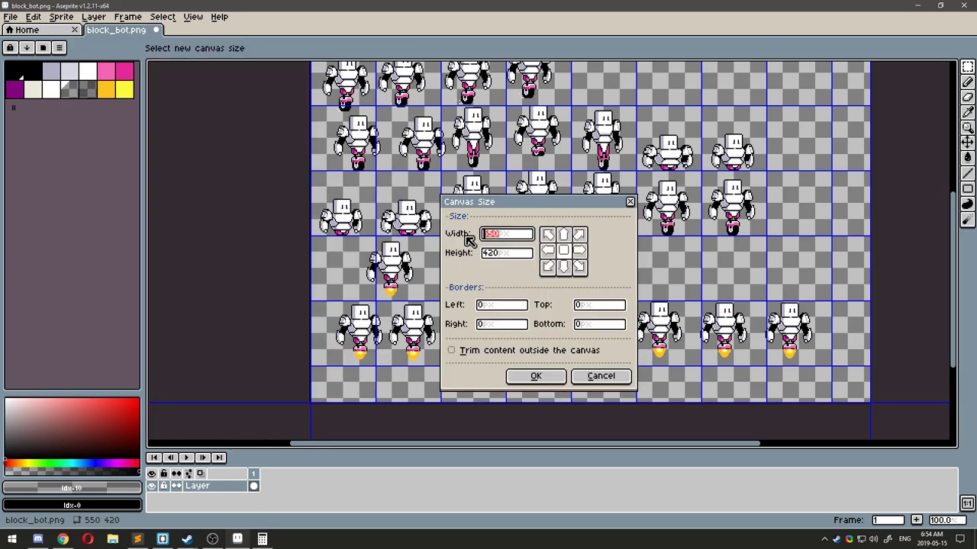
text(512)
- Multiply 64 by 6 in Calculator and set the canvas height to 384 pixels
key(alt+Tab)
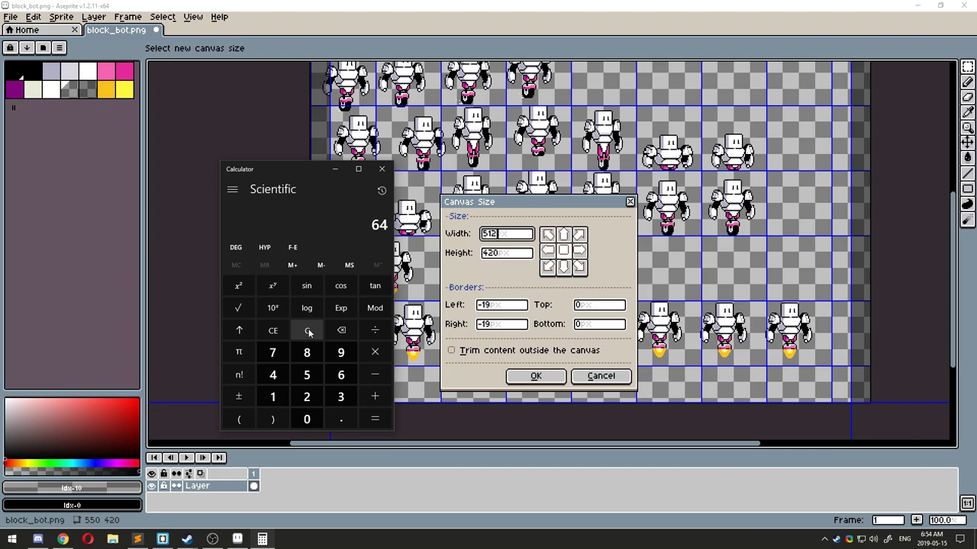
text(6)
key(Return)
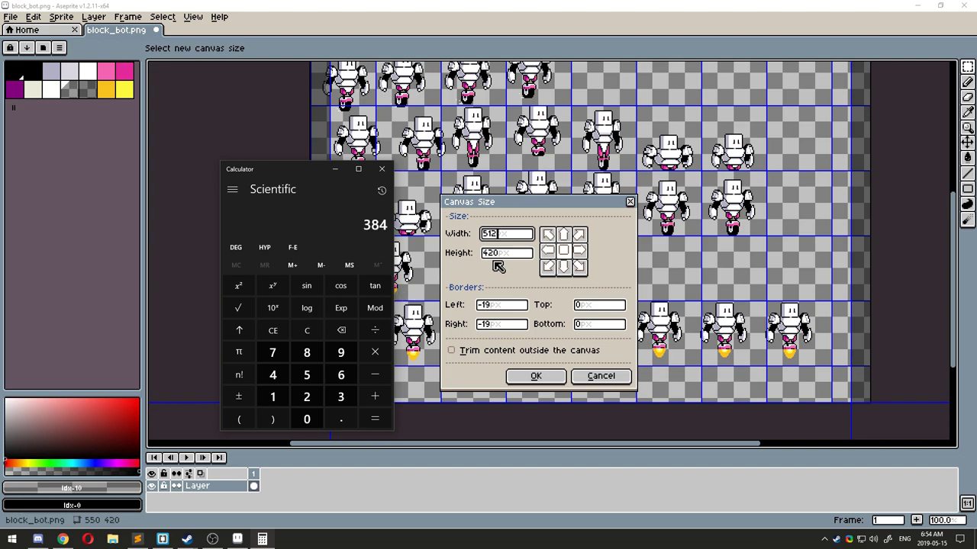
click(510, 259)
double_click(509, 257)
text(384)
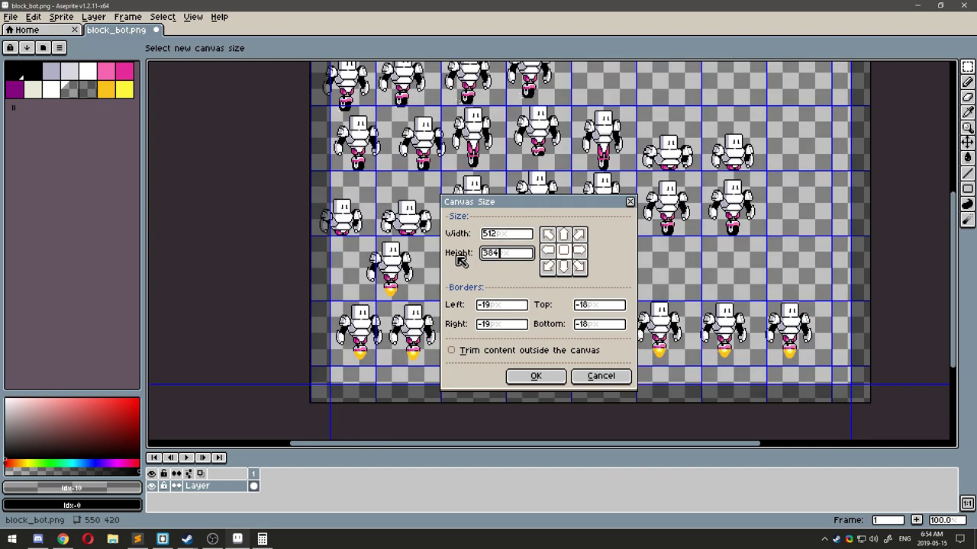
- Anchor the canvas content to its upper-left corner so only the right and bottom edges are cropped, and apply the resize
click(565, 235)
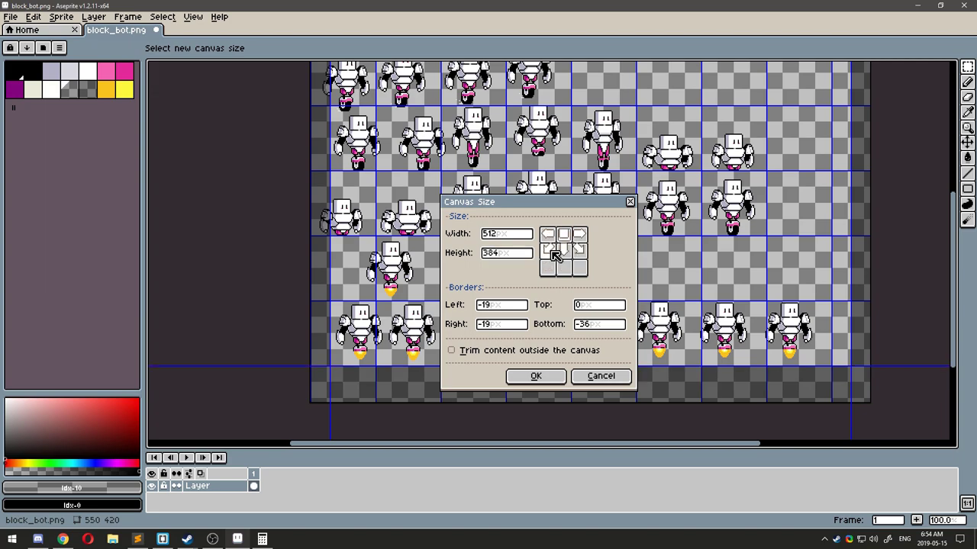
click(548, 235)
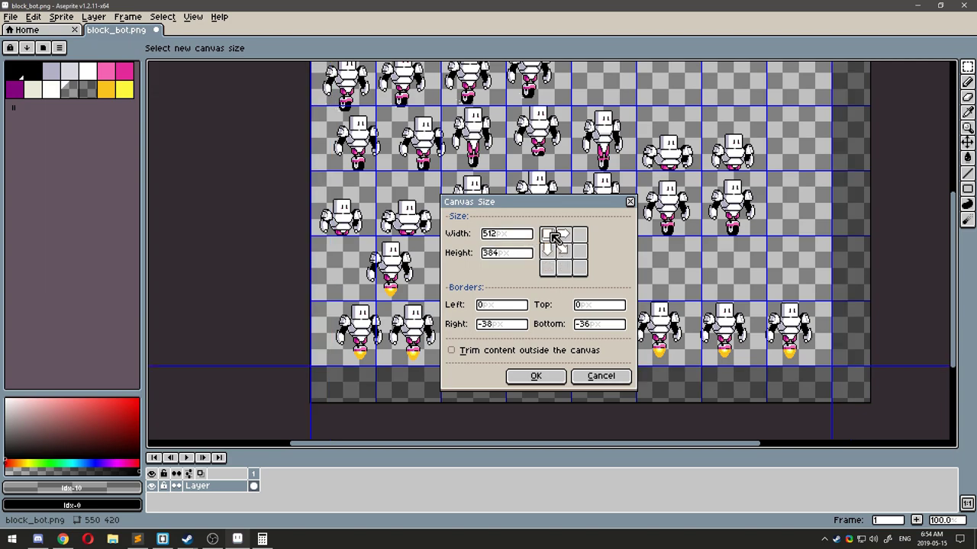
click(536, 379)
- Select the top row's first robot and move it 3 pixels down so its wheel rests on the cell's bottom line
drag(953, 261, 962, 189)
scroll(320, 120, up, 3)
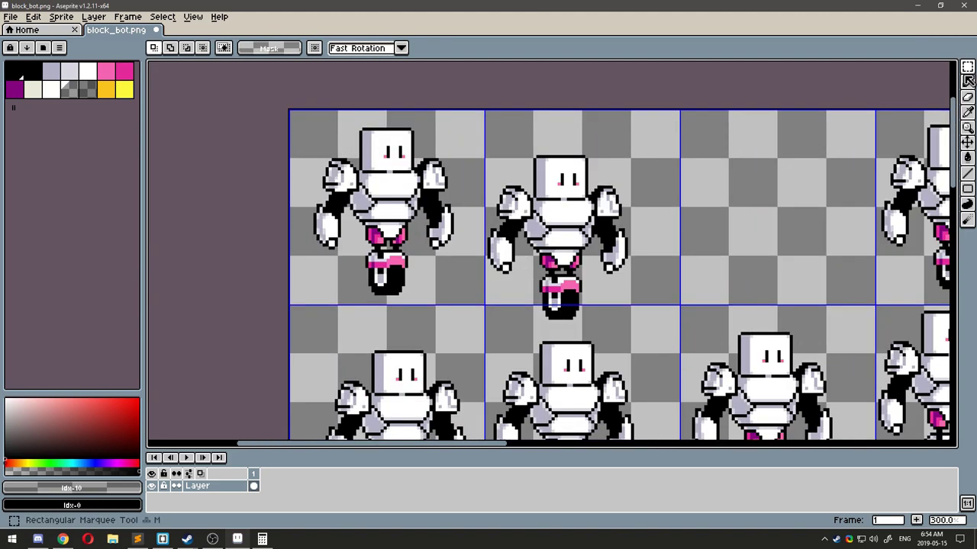
mouse_move(280, 103)
mouse_down()
mouse_move(458, 294)
mouse_move(486, 296)
mouse_up()
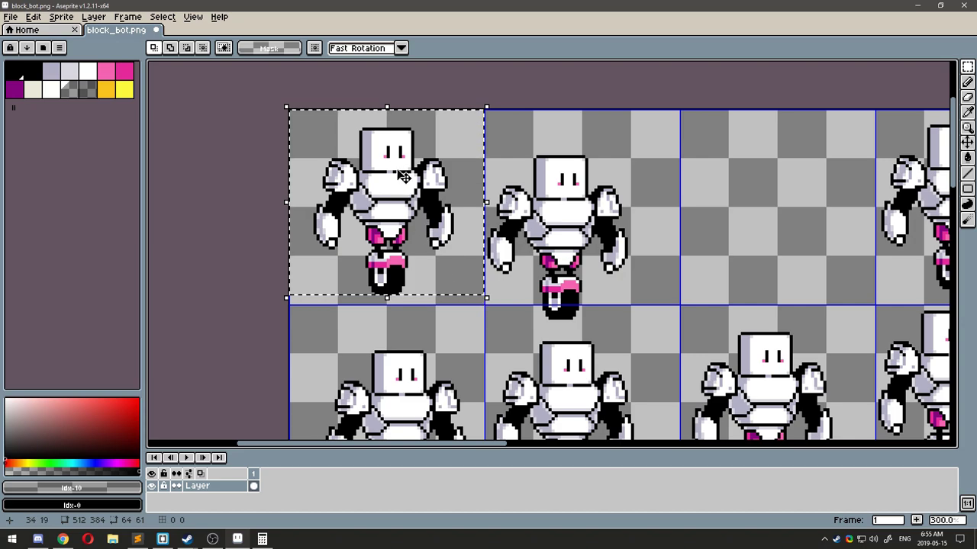
drag(407, 177, 406, 187)
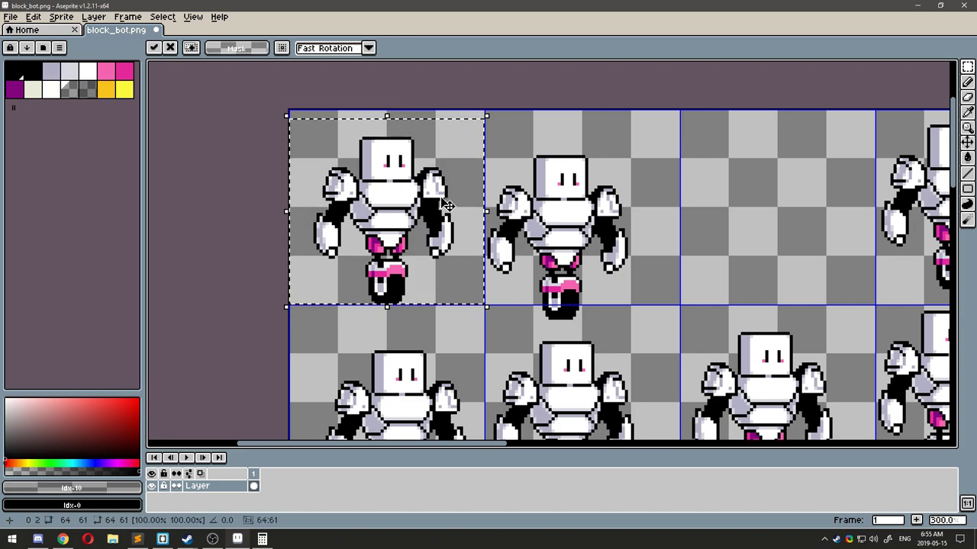
click(531, 327)
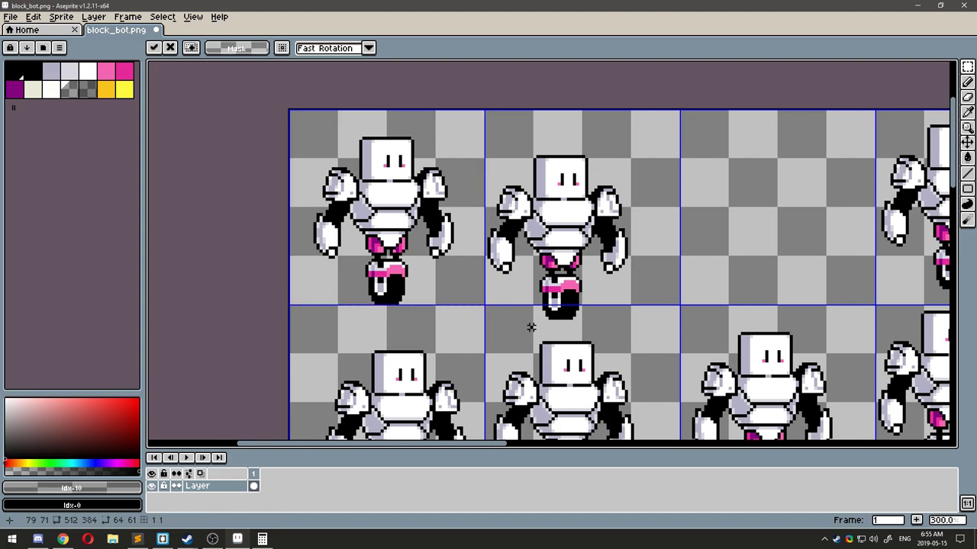
- Select the top row's second robot and nudge it up and right until it stands centred on its cell's bottom line
mouse_move(483, 122)
mouse_down()
mouse_move(614, 314)
mouse_move(649, 327)
mouse_up()
key(Up)
key(Up)
key(Up)
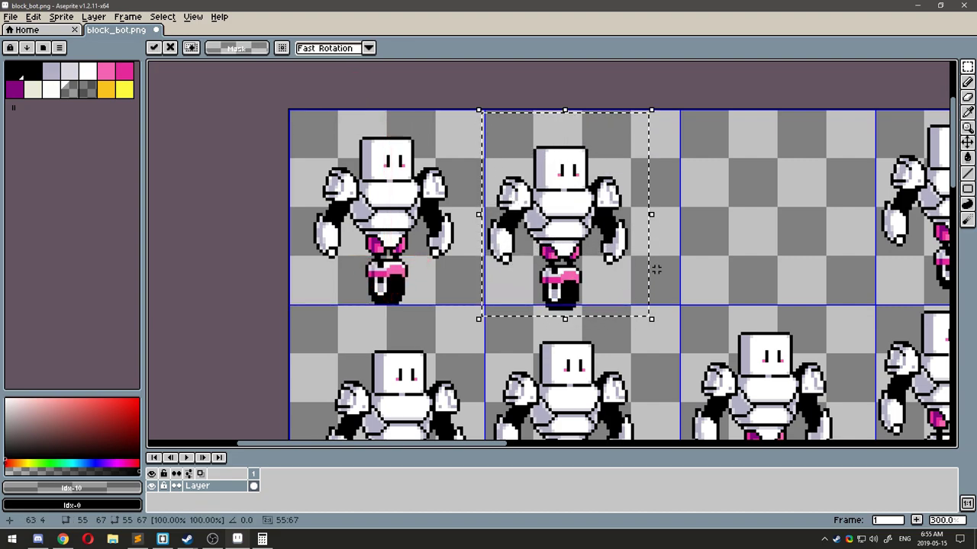
key(Up)
key(Up)
key(Right)
key(Right)
key(Right)
key(Right)
key(Right)
key(Right)
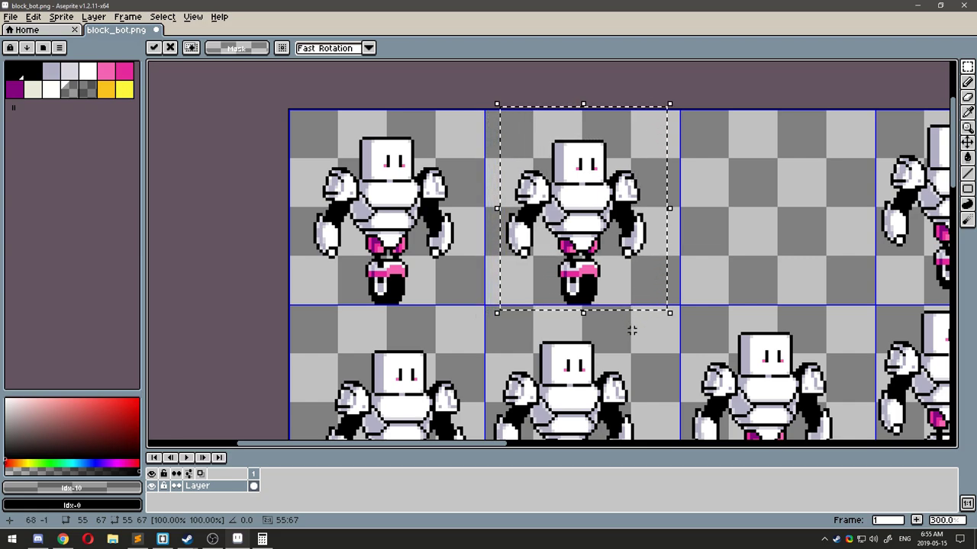
key(Right)
key(Right)
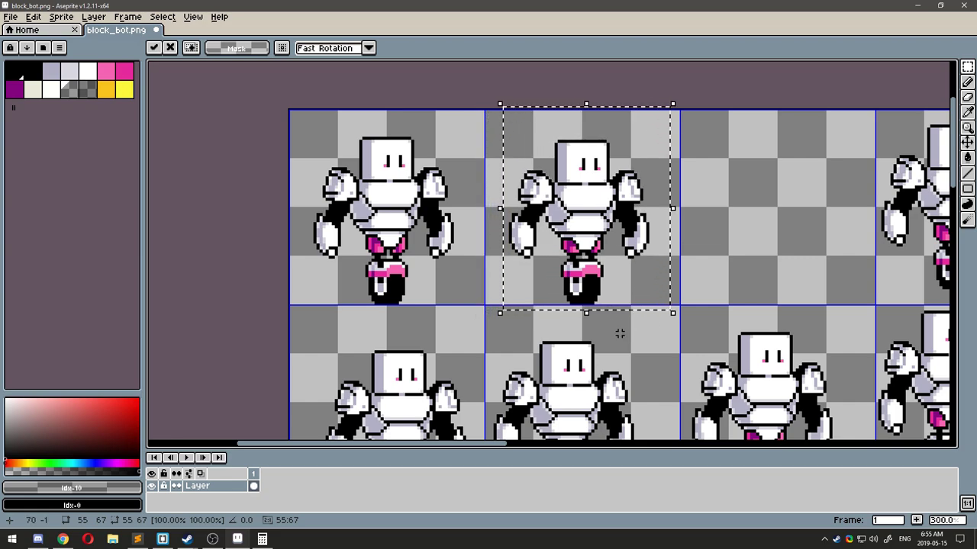
click(633, 342)
- Gauge the space beside the robots' heads with a marquee strip, and move the top row's last robot into the fourth cell
drag(416, 139, 652, 160)
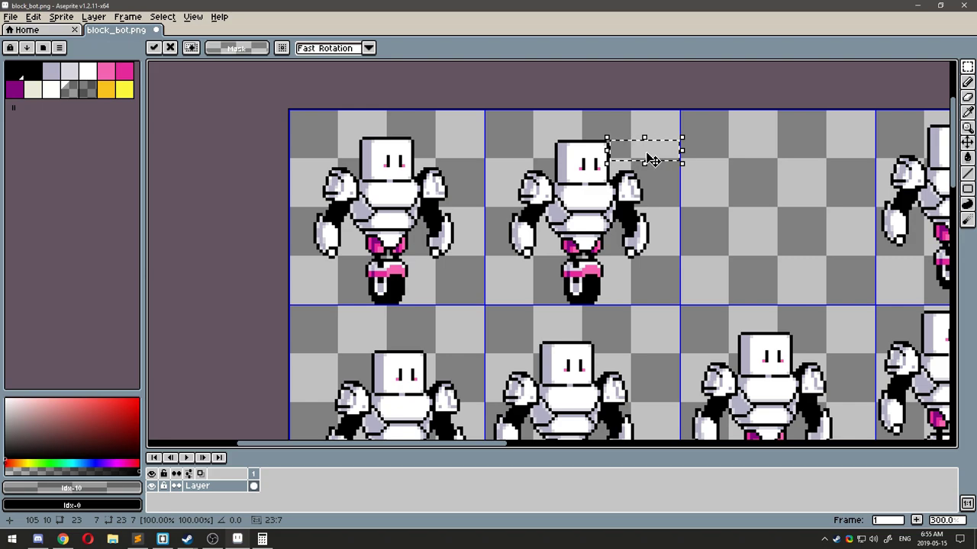
scroll(694, 209, down, 1)
drag(735, 152, 853, 284)
drag(821, 250, 734, 241)
- Reposition the second row's four robots so each one stands centred on the bottom line of its own cell
drag(251, 288, 369, 416)
drag(338, 387, 333, 375)
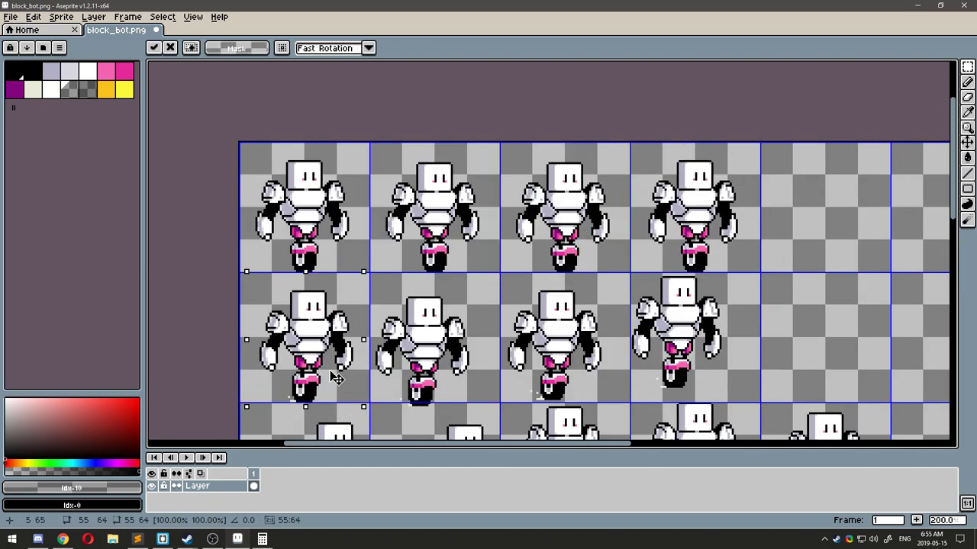
drag(370, 283, 479, 410)
drag(441, 375, 456, 371)
drag(501, 283, 614, 402)
drag(578, 370, 589, 373)
drag(632, 275, 736, 394)
- Move the third row's first two robots left so each is centred in its own cell
scroll(722, 286, down, 2)
scroll(717, 379, up, 2)
drag(300, 143, 400, 258)
drag(358, 221, 328, 219)
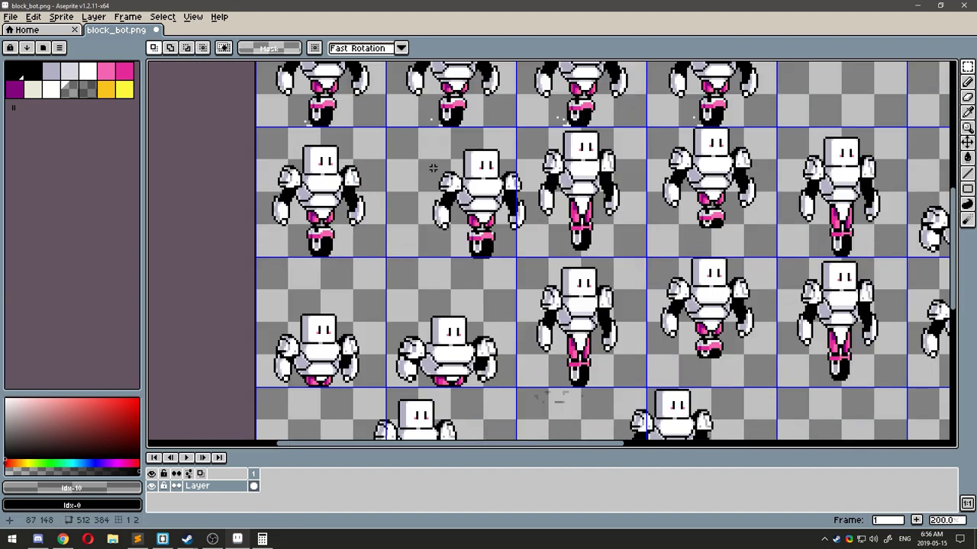
drag(429, 142, 528, 263)
drag(488, 222, 460, 218)
- Move the fifth row's two flame-propelled robots into the row's first and second cells
scroll(526, 360, down, 1)
scroll(568, 427, up, 1)
drag(401, 165, 425, 287)
key(Up)
key(Up)
key(Up)
drag(665, 159, 772, 256)
drag(698, 252, 740, 278)
drag(729, 248, 508, 256)
key(Down)
click(620, 297)
- Shift the bottom row's first two robots left and nudge the second and third down to fit their cells
drag(340, 296, 448, 423)
drag(421, 393, 387, 393)
drag(454, 293, 559, 414)
drag(541, 390, 530, 390)
key(Down)
key(Down)
key(Down)
drag(305, 292, 435, 419)
key(Down)
key(Down)
key(Down)
- Move the bottom row's fourth robot left and down so it fits entirely inside its own cell
drag(722, 263, 822, 398)
drag(798, 353, 436, 402)
key(Left)
key(Left)
key(Left)
key(Left)
key(Left)
key(Left)
key(Down)
key(Down)
key(Down)
key(Down)
key(Down)
key(Down)
- Move the bottom row's last three robots right and down to centre them in their cells
drag(505, 434, 705, 434)
drag(662, 374, 682, 388)
drag(724, 305, 836, 433)
drag(793, 373, 815, 387)
drag(697, 296, 809, 434)
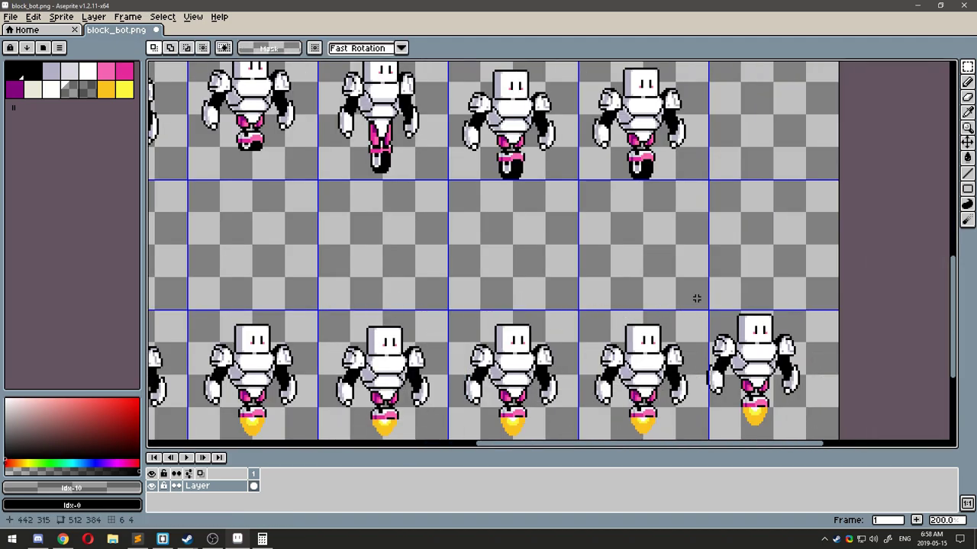
drag(763, 374, 783, 387)
- Select the fifth row's third and fourth cells and delete the stray grey pixels left there
scroll(579, 218, down, 2)
scroll(462, 212, up, 3)
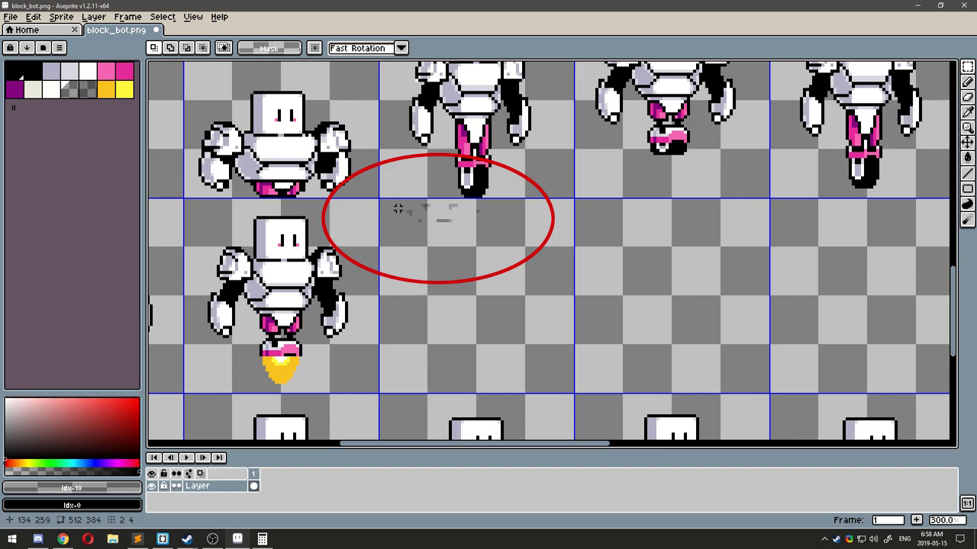
drag(394, 196, 532, 270)
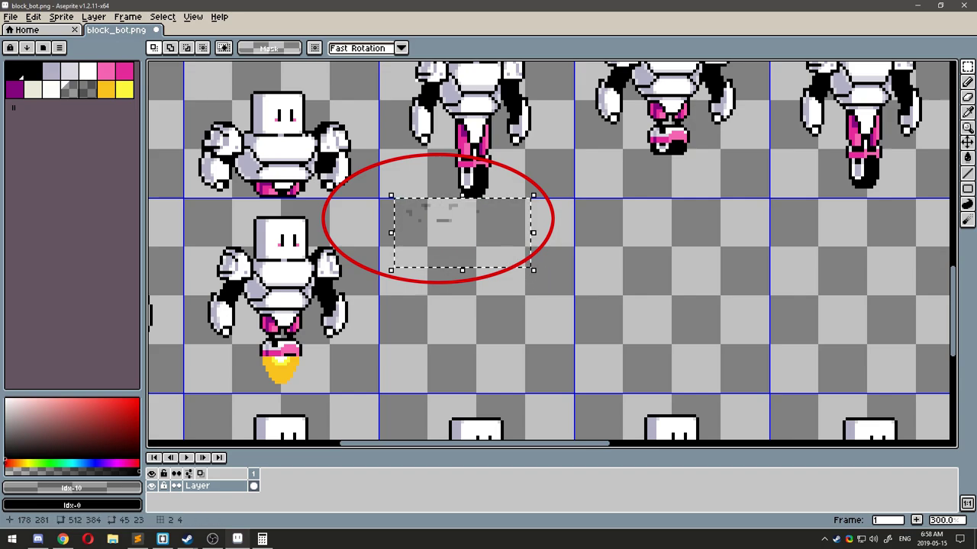
click(642, 310)
drag(379, 199, 768, 392)
key(Delete)
- Save the rearranged sprite sheet to block_bot.png
scroll(615, 336, down, 3)
scroll(770, 322, up, 1)
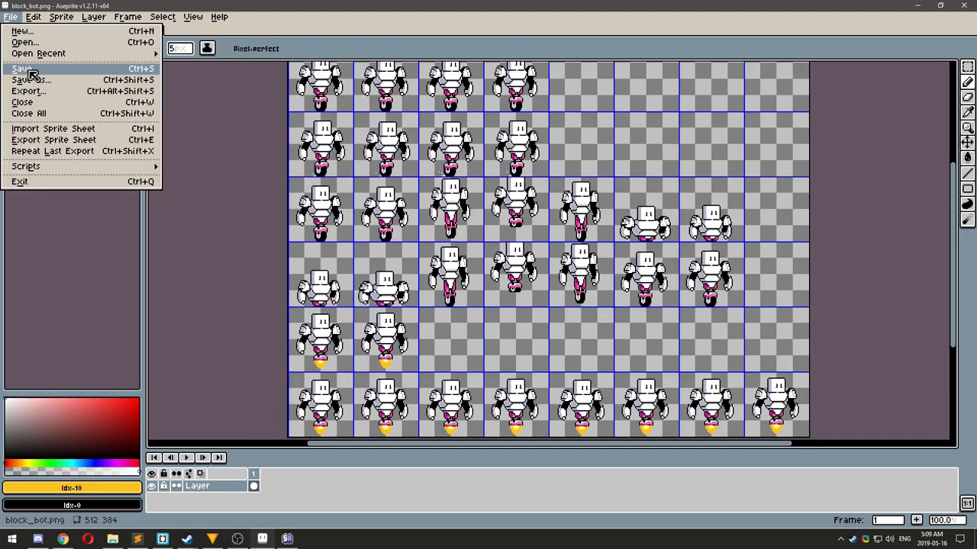
click(29, 70)
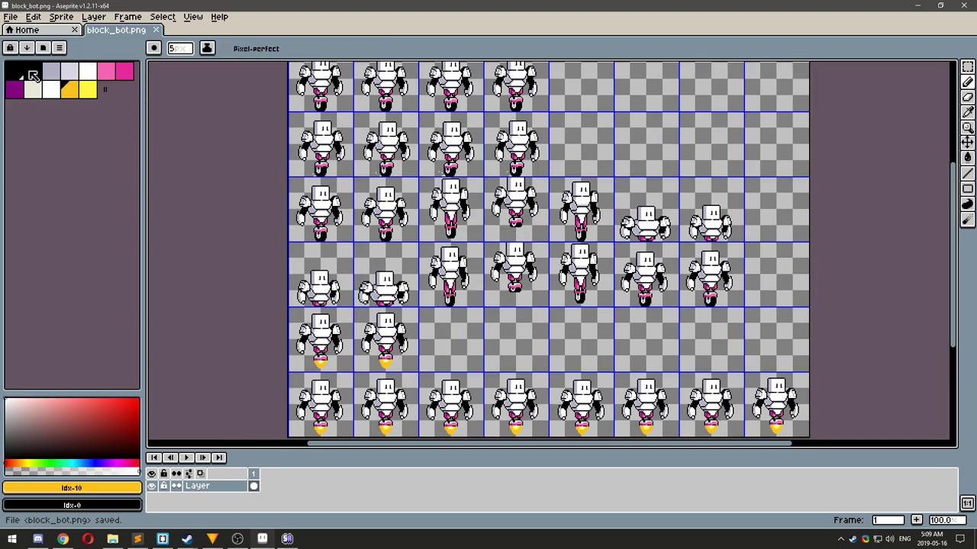
- Minimize the sprite editor, switch to Streaming Avatars and open its data folder
click(917, 7)
click(287, 539)
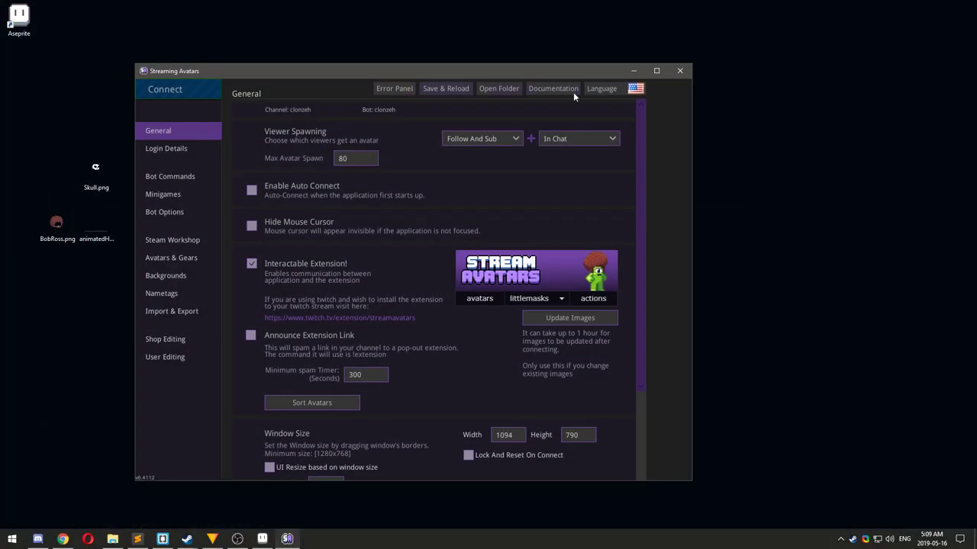
click(498, 88)
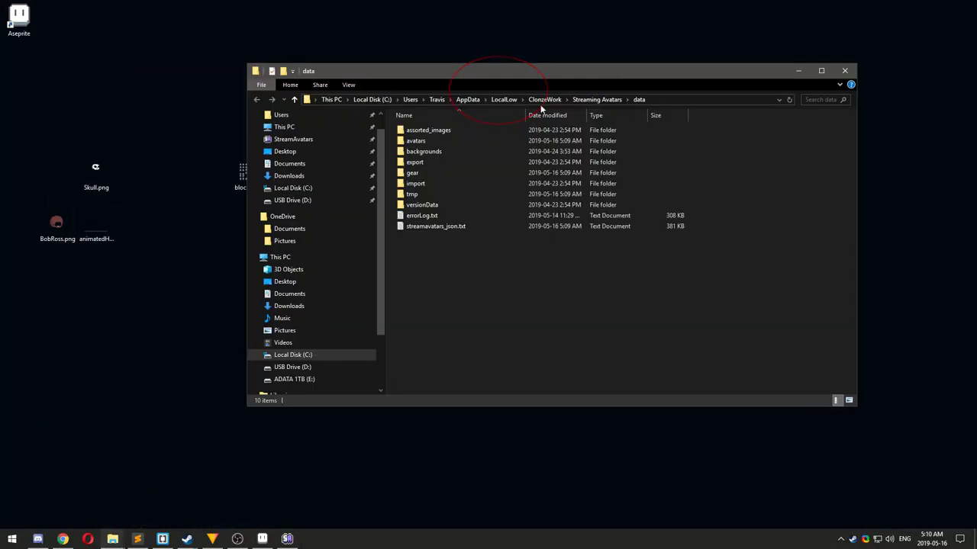
- Open the avatars folder and move its window aside so the block_bot file on the desktop is uncovered
click(418, 142)
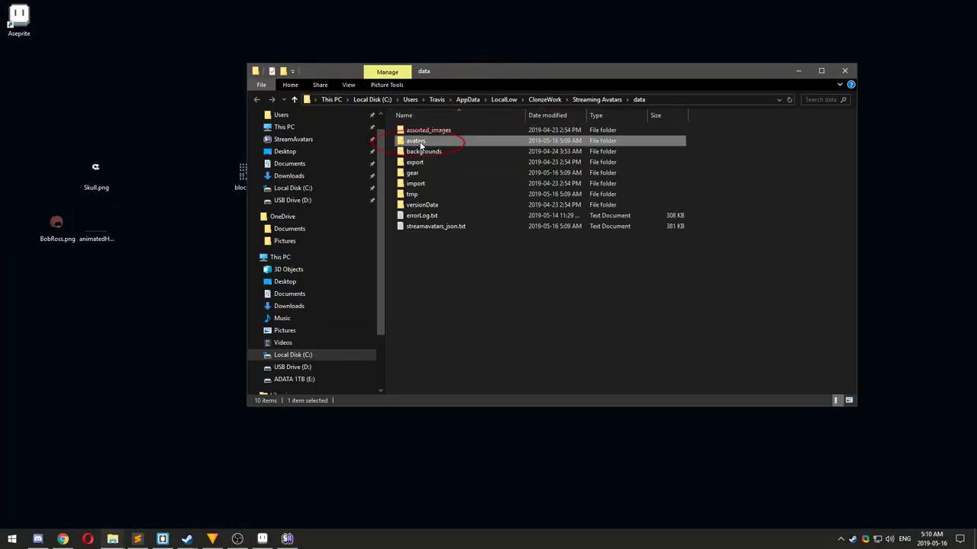
double_click(418, 142)
drag(474, 73, 541, 71)
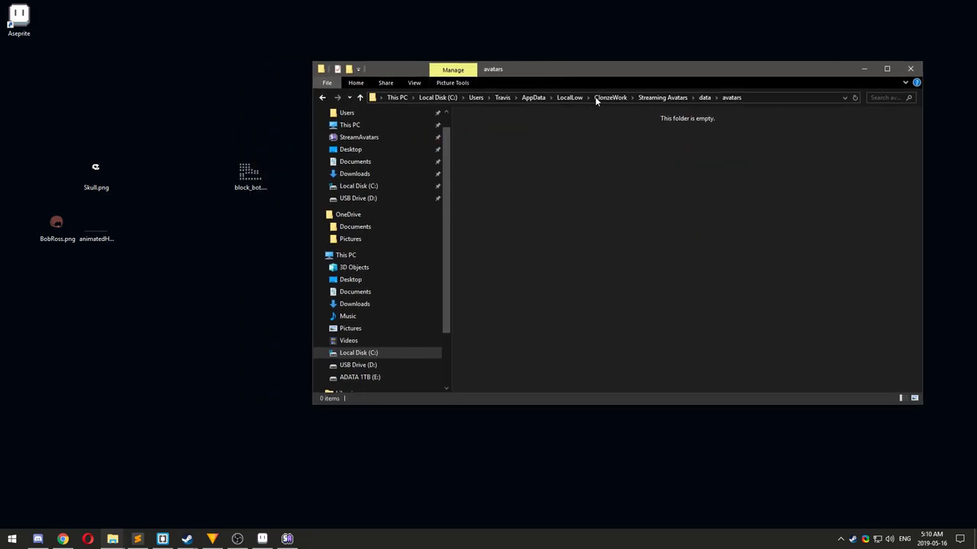
- Move block_bot.png from the desktop into the avatars folder, then save and reload Streaming Avatars
drag(246, 177, 501, 150)
click(287, 538)
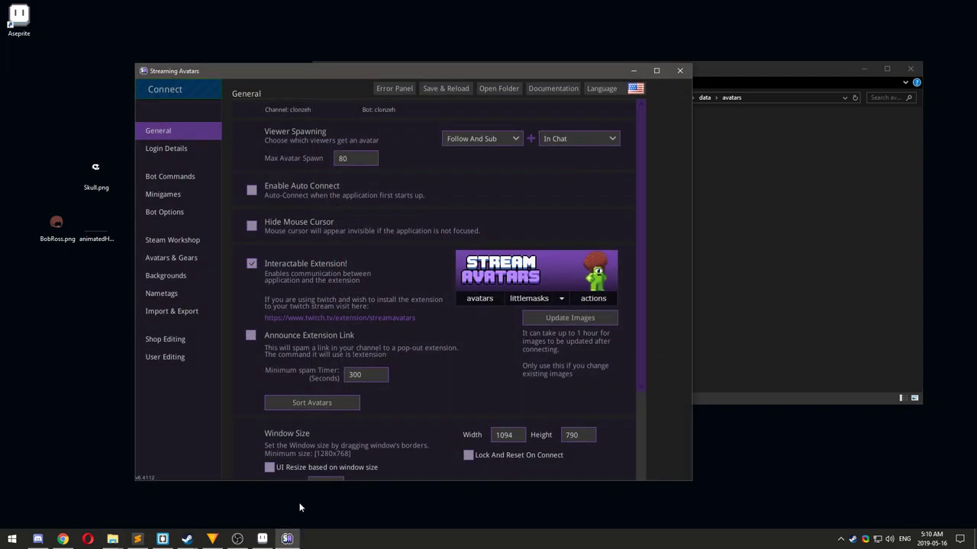
click(451, 89)
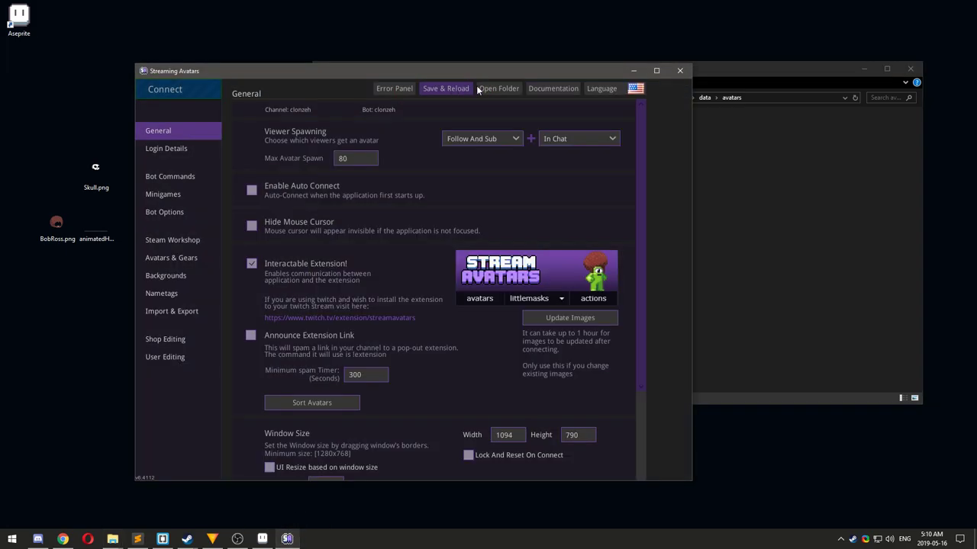
click(860, 71)
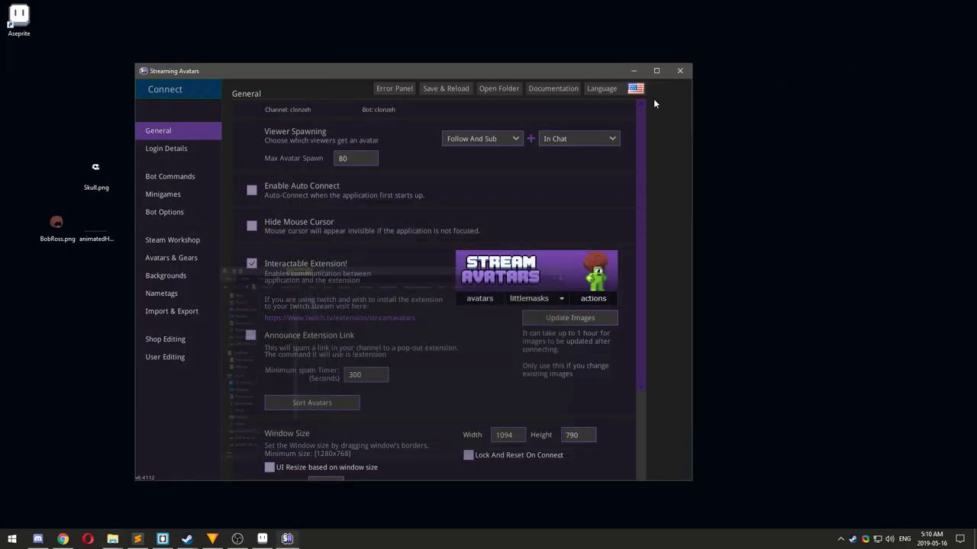
- In the avatar and gear settings, set block_bot's frame size to 64 by 64 and apply it, accepting the animation settings reset
click(166, 261)
click(321, 116)
click(309, 136)
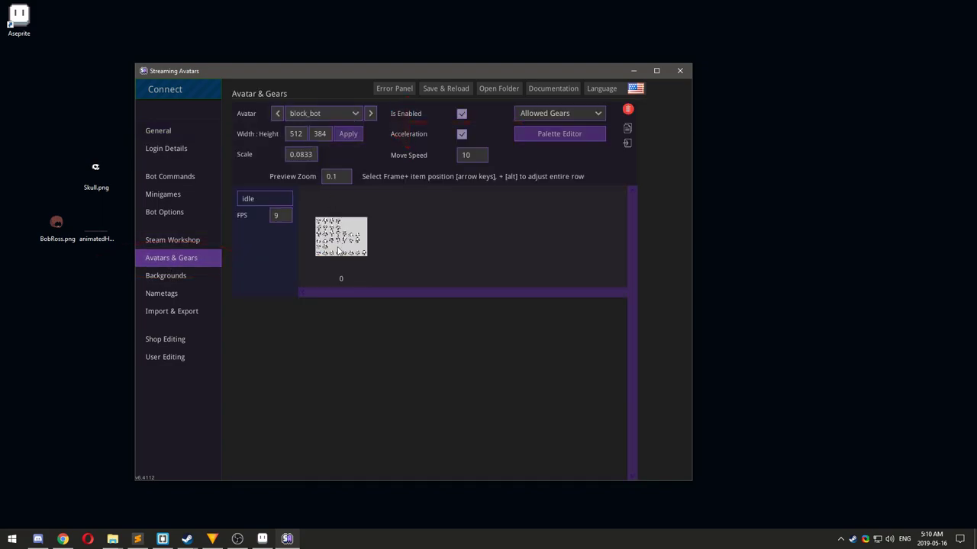
click(327, 136)
text(64)
click(347, 136)
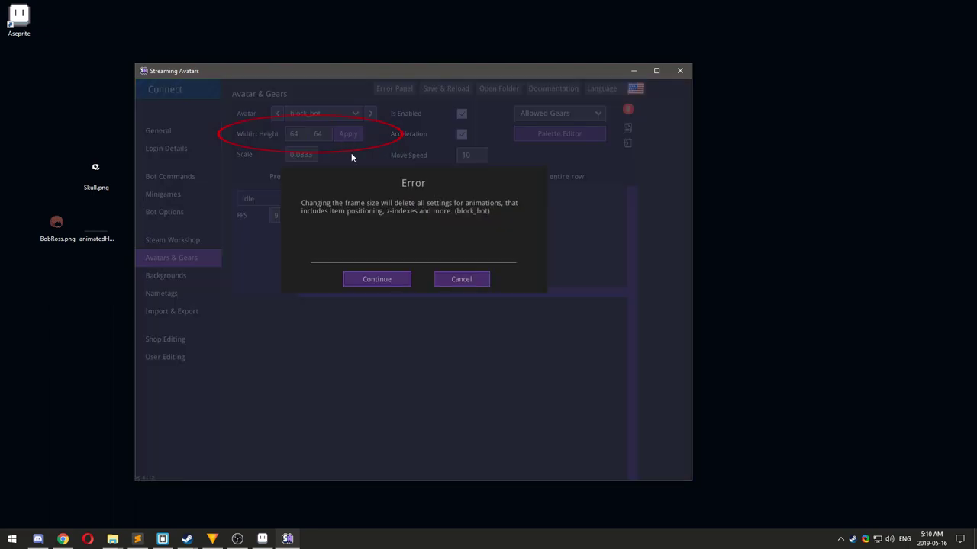
click(394, 281)
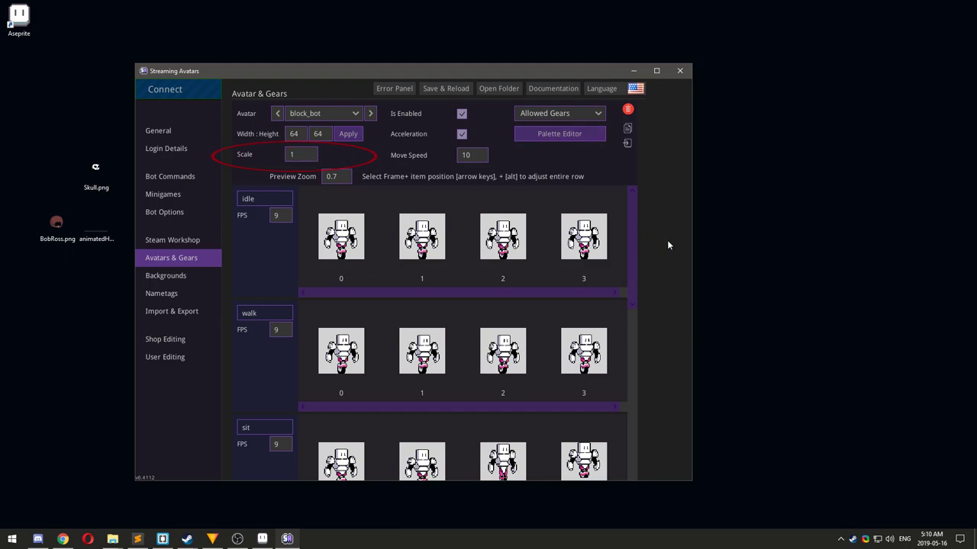
- Name the last animation row hover and set its FPS to 7, checking its advanced options without altering them
drag(632, 241, 622, 400)
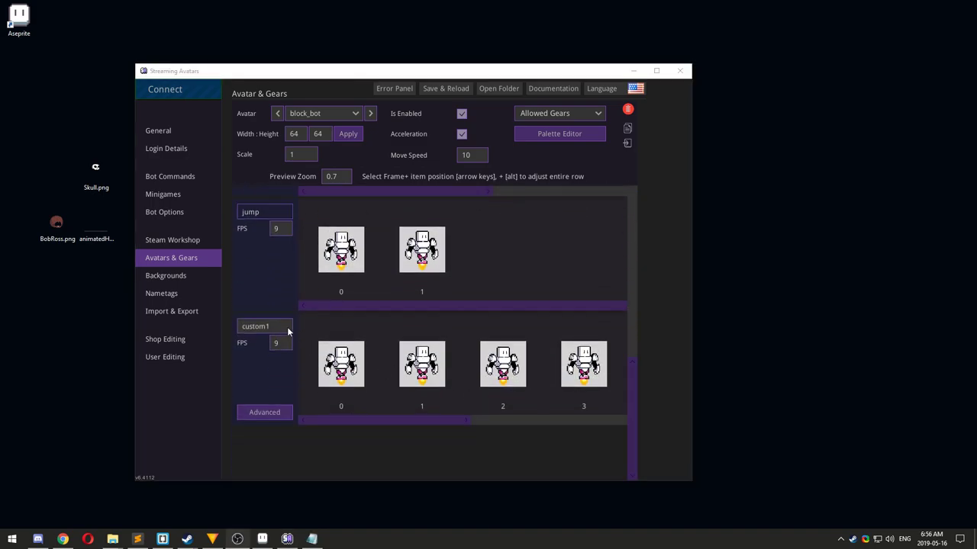
double_click(285, 328)
text(hover)
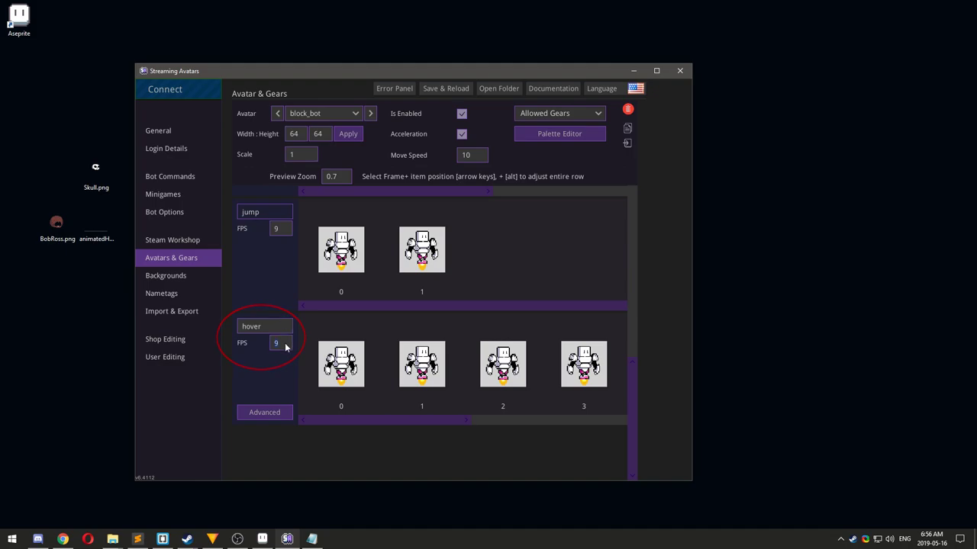
double_click(284, 343)
text(7)
click(278, 413)
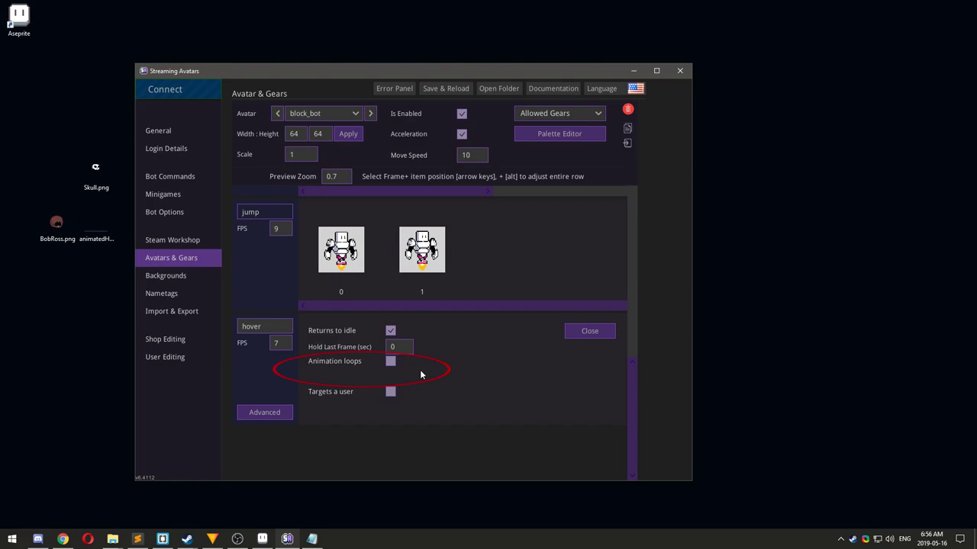
click(588, 331)
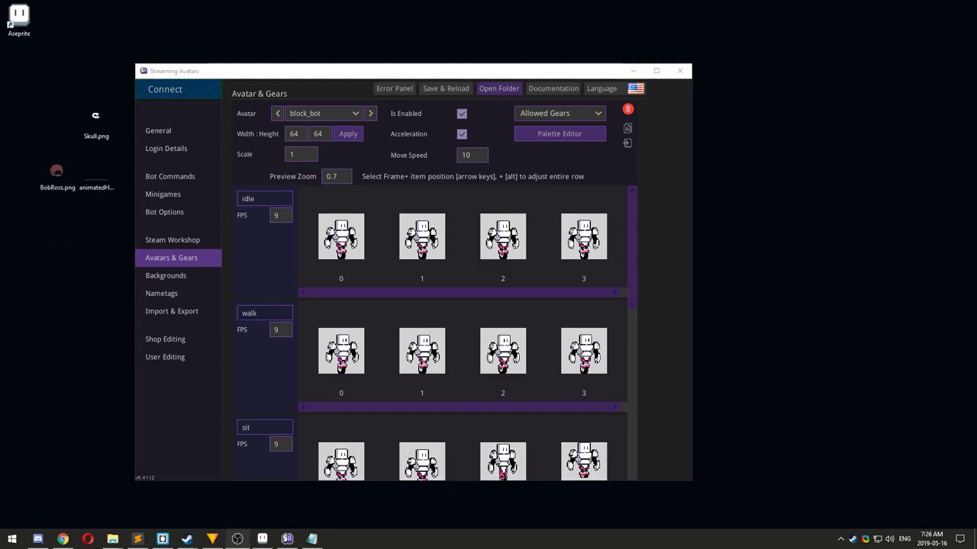
- Open the gear folder inside Streaming Avatars' data folder and create a folder named hat in it
click(682, 316)
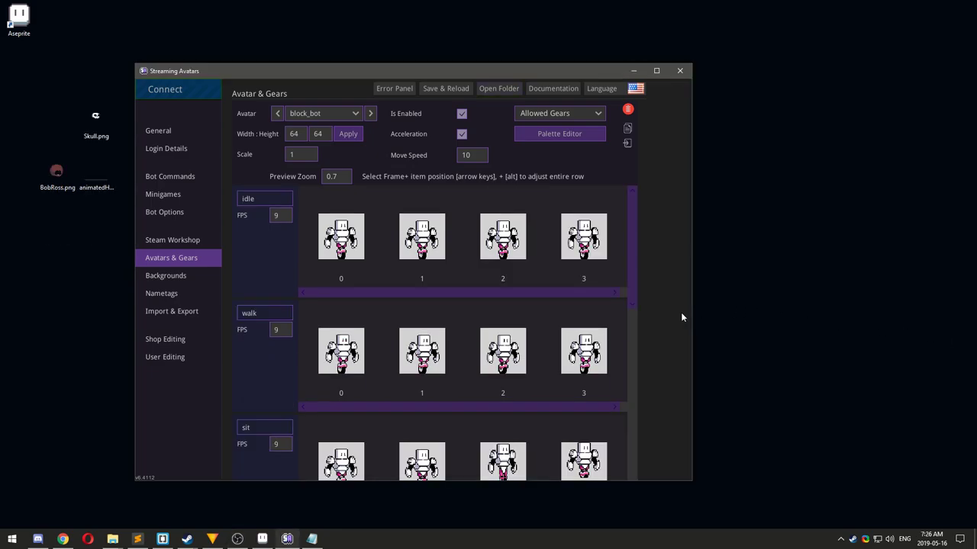
click(499, 89)
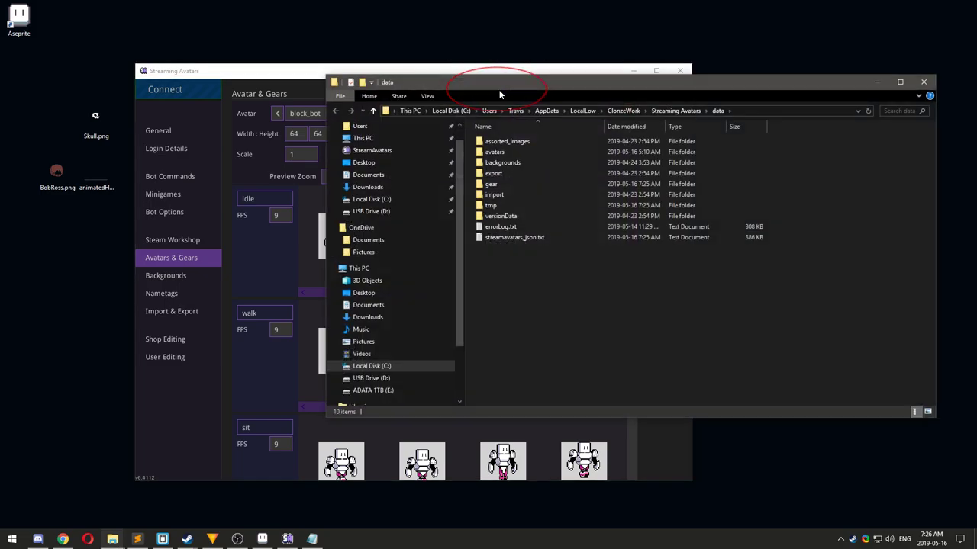
double_click(504, 185)
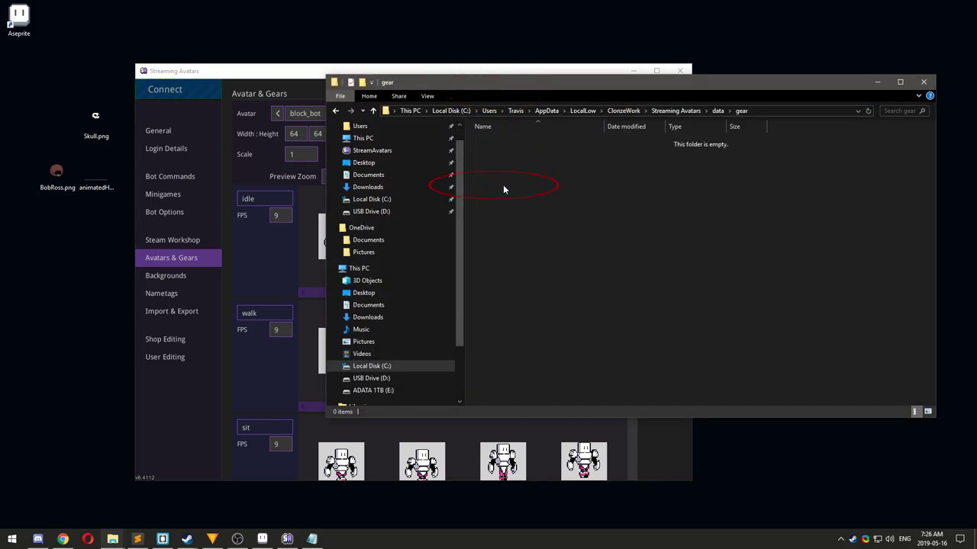
right_click(503, 184)
mouse_move(568, 339)
click(665, 351)
text(hat)
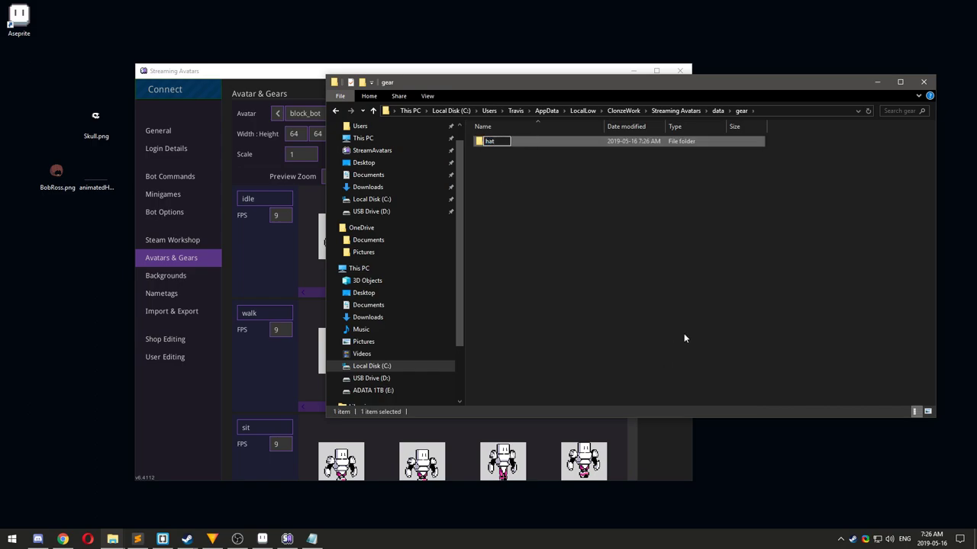
key(Return)
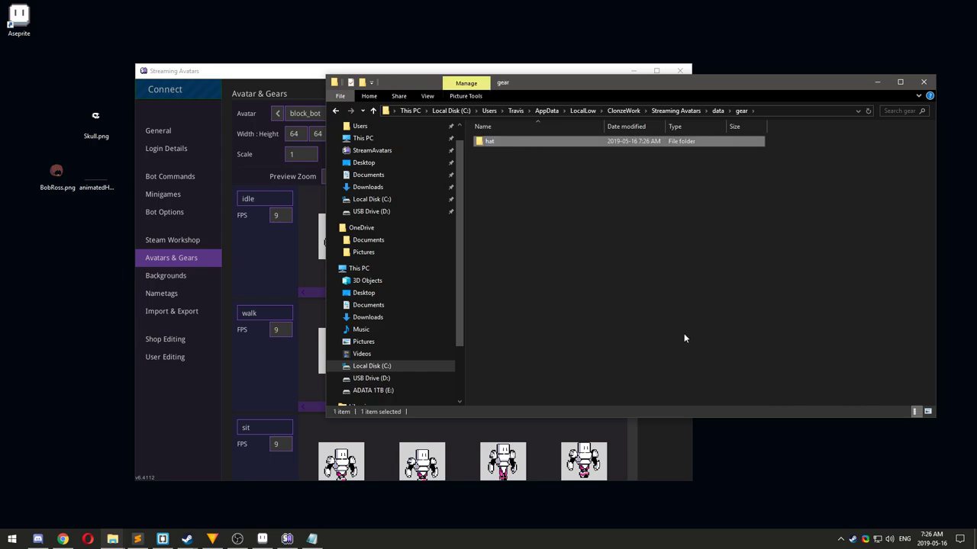
- Move animatedHelm.png, BobRoss.png and Skull.png from the desktop into the hat folder, then save and reload Streaming Avatars
double_click(492, 143)
drag(30, 105, 590, 231)
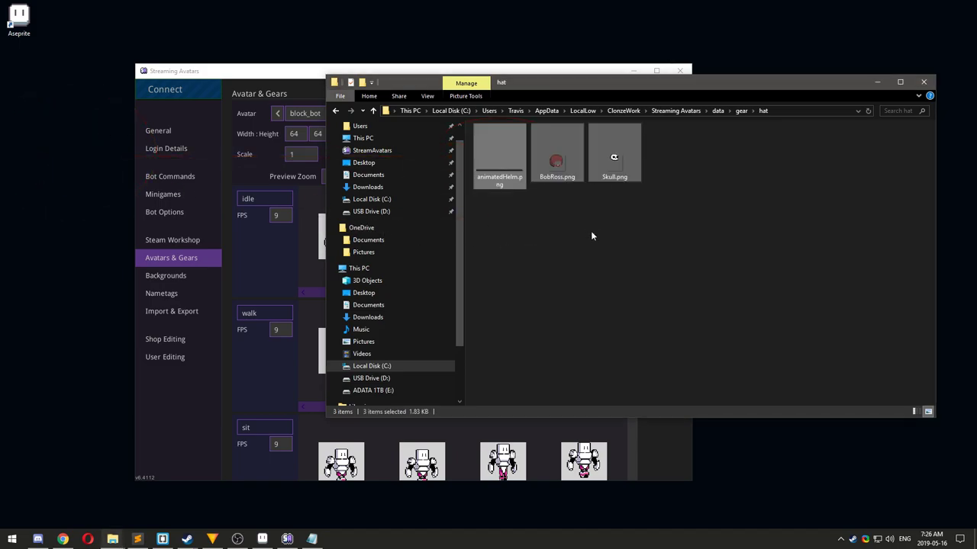
click(557, 73)
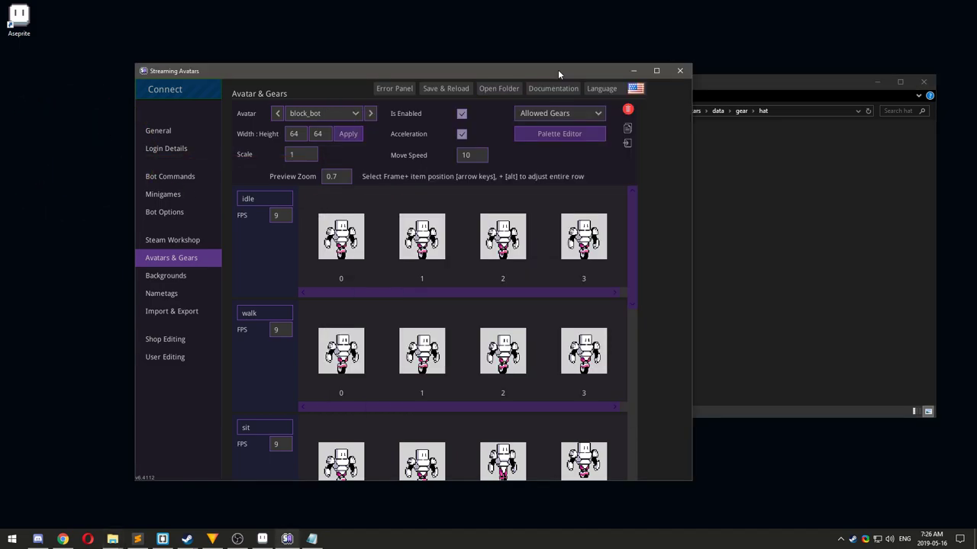
click(435, 90)
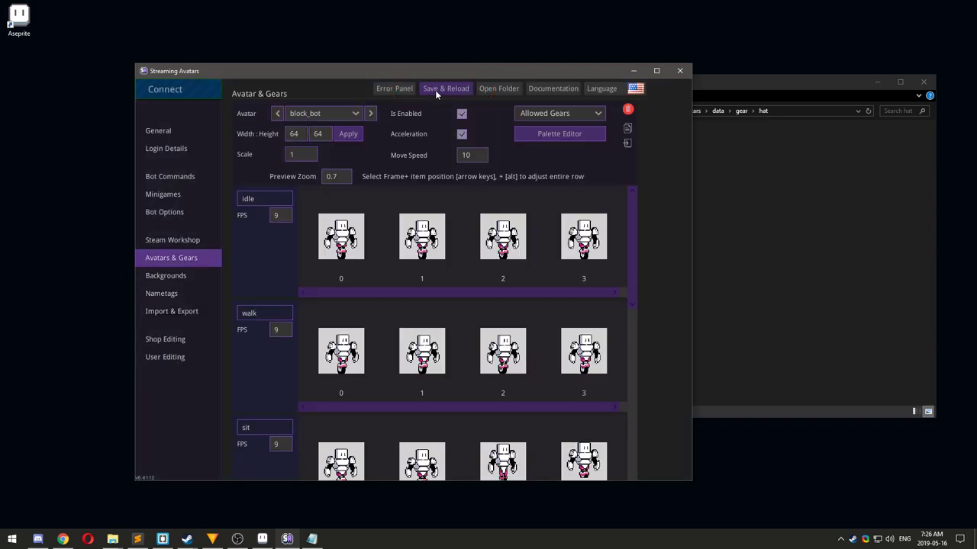
- Allow the hat gear for block_bot and choose the bobross item from the hat gear set
click(553, 113)
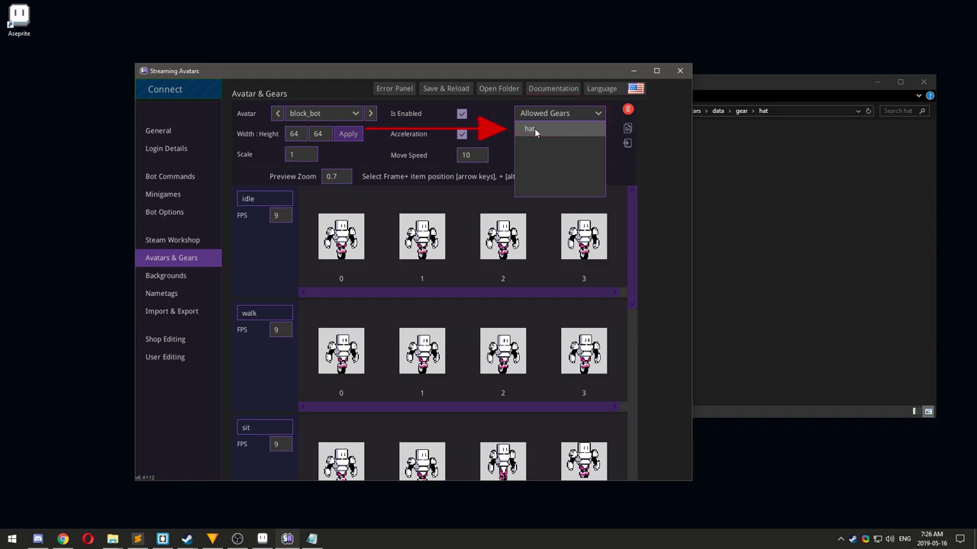
click(534, 128)
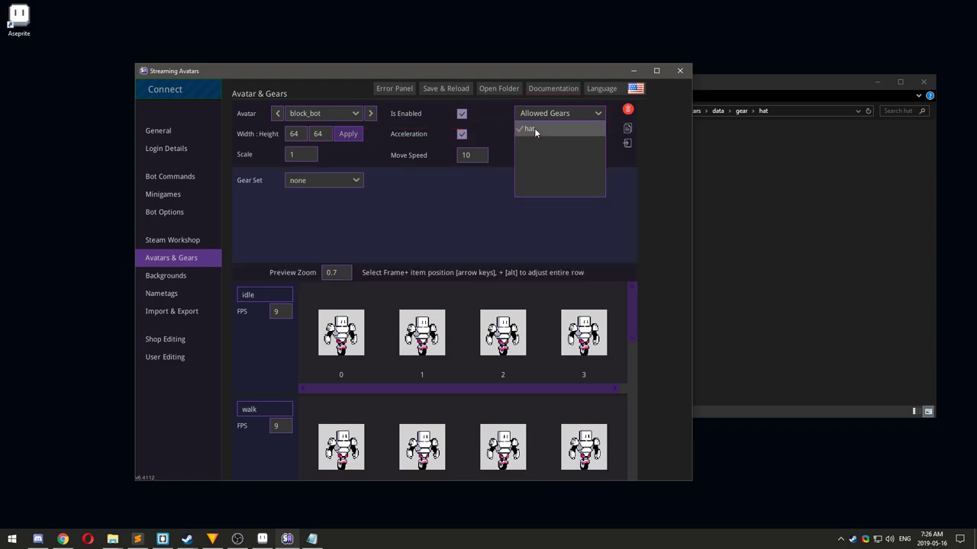
click(500, 118)
click(329, 182)
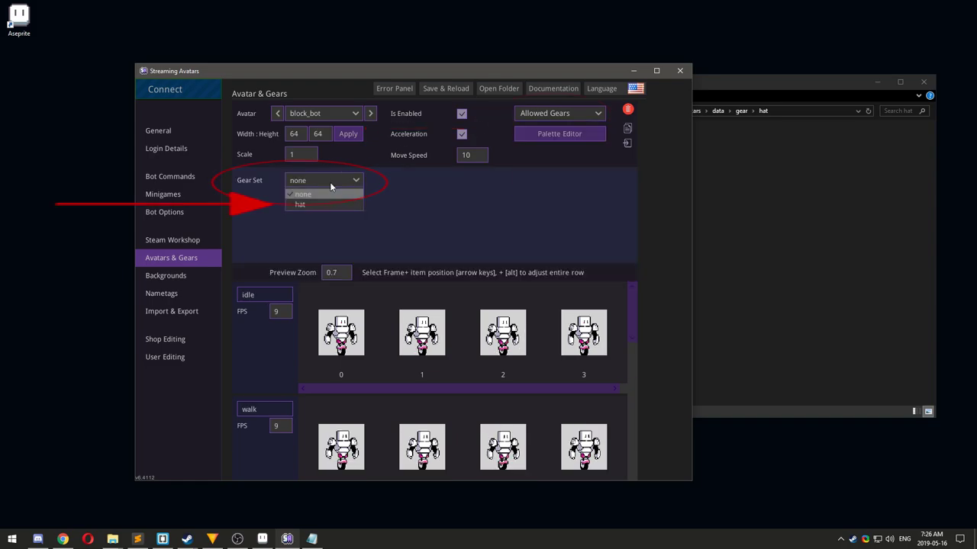
click(302, 205)
click(311, 197)
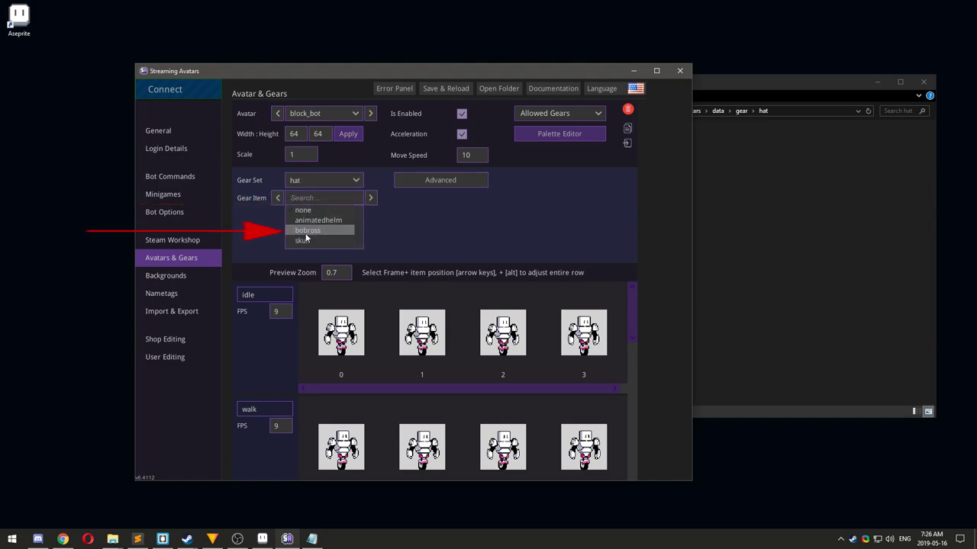
click(306, 236)
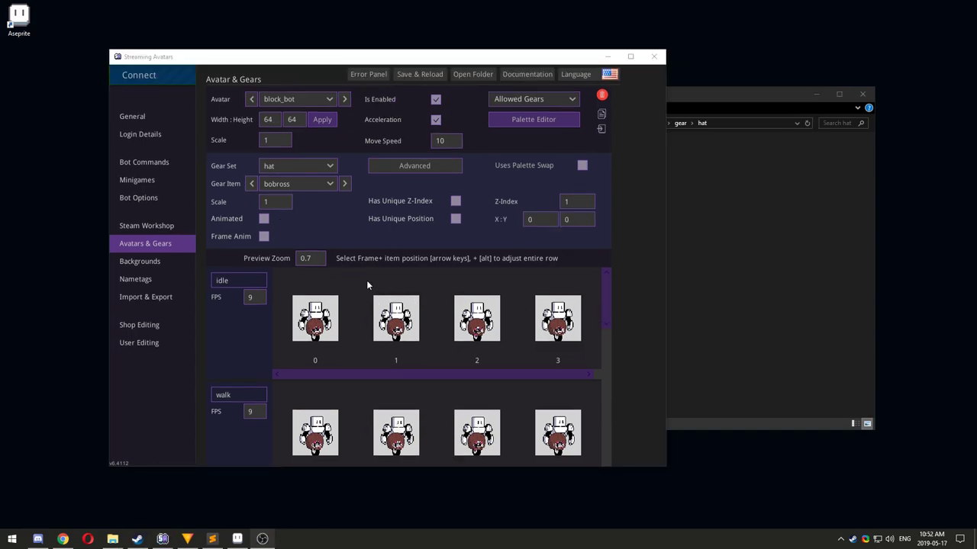
- Raise the bobross hat onto the robot's head in idle frame 0, at Y 32
click(350, 281)
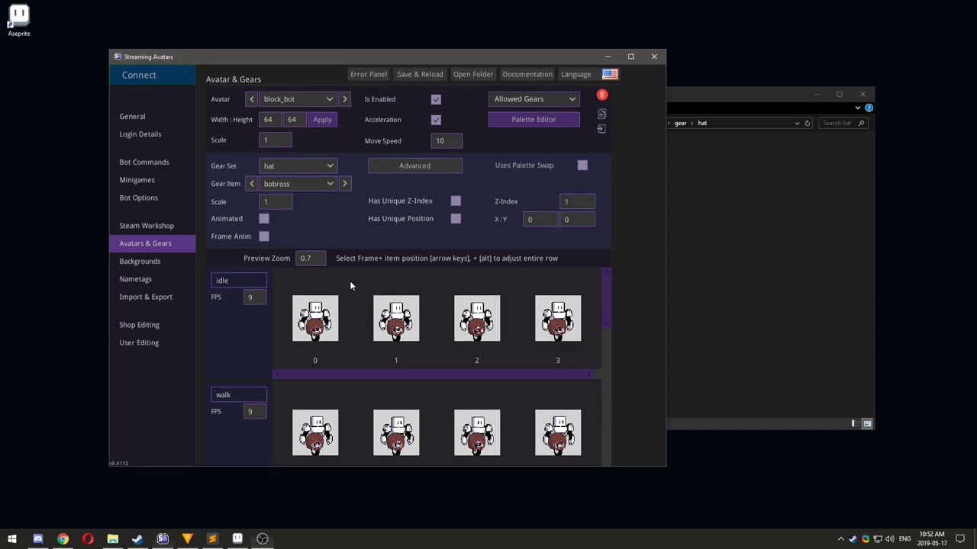
click(330, 317)
key(Down)
key(Down)
key(Up)
key(Up)
key(Up)
key(Up)
key(Up)
key(Up)
key(Up)
key(Up)
key(Up)
key(Up)
key(Up)
key(Up)
key(Up)
key(Up)
key(Up)
key(Up)
key(Up)
key(Up)
key(Up)
key(Up)
key(Up)
key(Up)
key(Up)
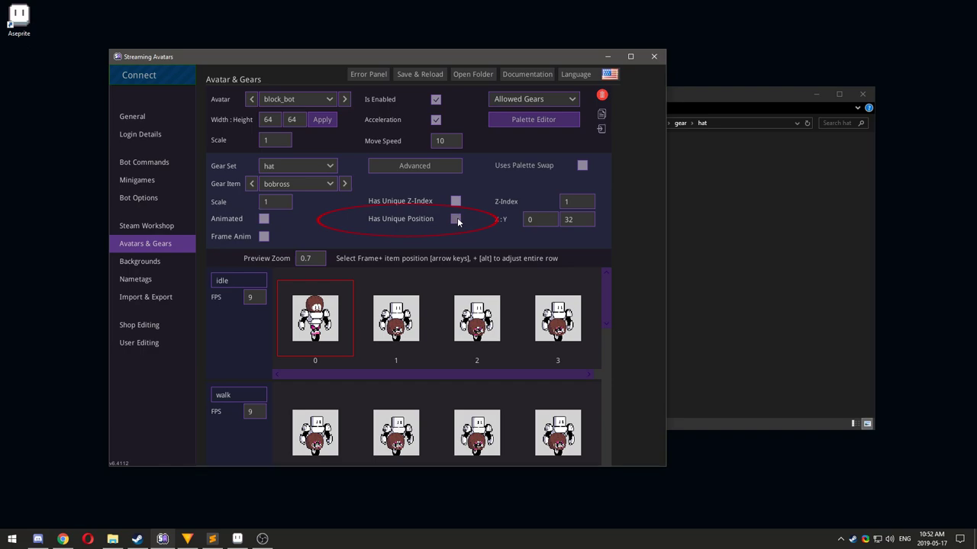
- Enable the bobross hat's unique position option and nudge the hat down and back up in idle frame 0
click(456, 219)
key(Down)
key(Down)
key(Down)
key(Down)
key(Down)
key(Down)
key(Down)
key(Down)
key(Down)
key(Down)
key(Down)
key(Down)
key(Down)
key(Down)
key(Down)
key(Down)
key(Down)
key(Up)
key(Up)
key(Up)
key(Up)
key(Up)
key(Up)
key(Up)
key(Up)
key(Up)
key(Up)
key(Up)
key(Up)
key(Up)
key(Up)
key(Up)
- Set the bobross hat's Y position to 32 in idle frames 1 to 3 and walk frames 0 to 3
click(394, 312)
click(579, 220)
text(32)
click(474, 313)
key(Right)
key(Right)
key(Right)
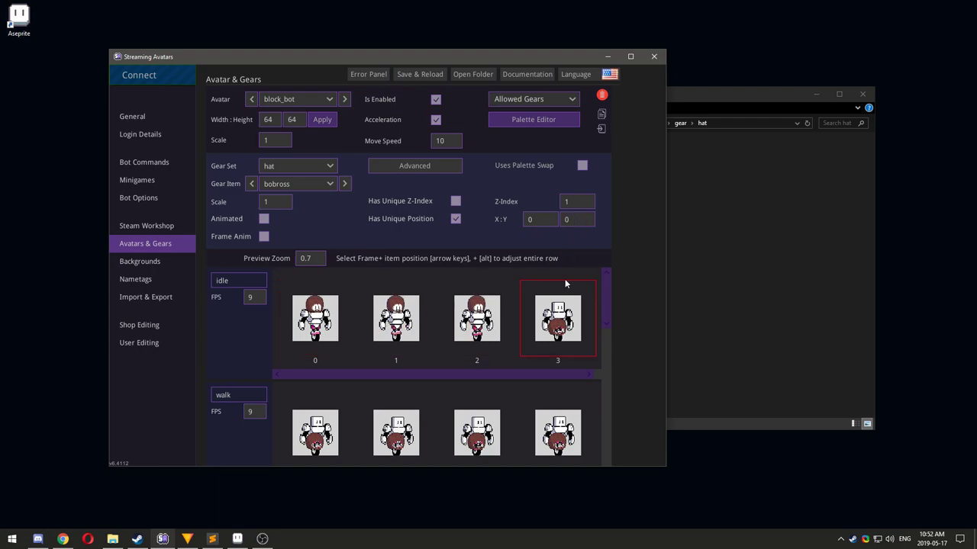
key(Right)
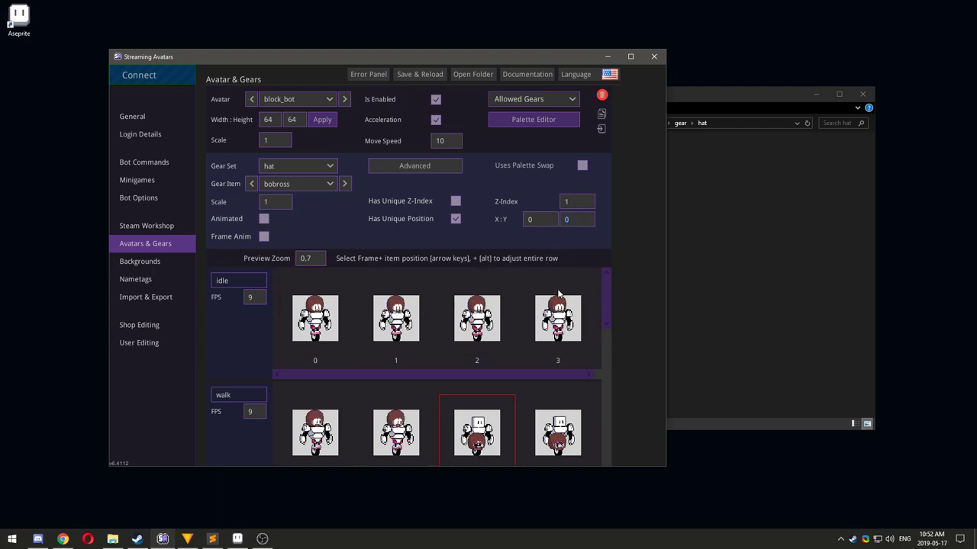
key(Right)
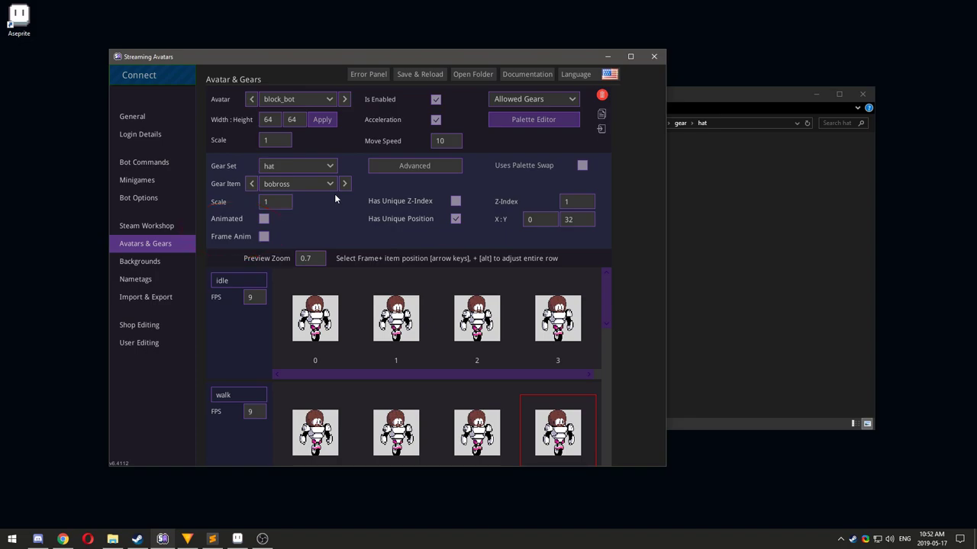
- Switch to Aseprite and examine the animatedHelm sprite strip back to its first frame
click(238, 539)
click(193, 31)
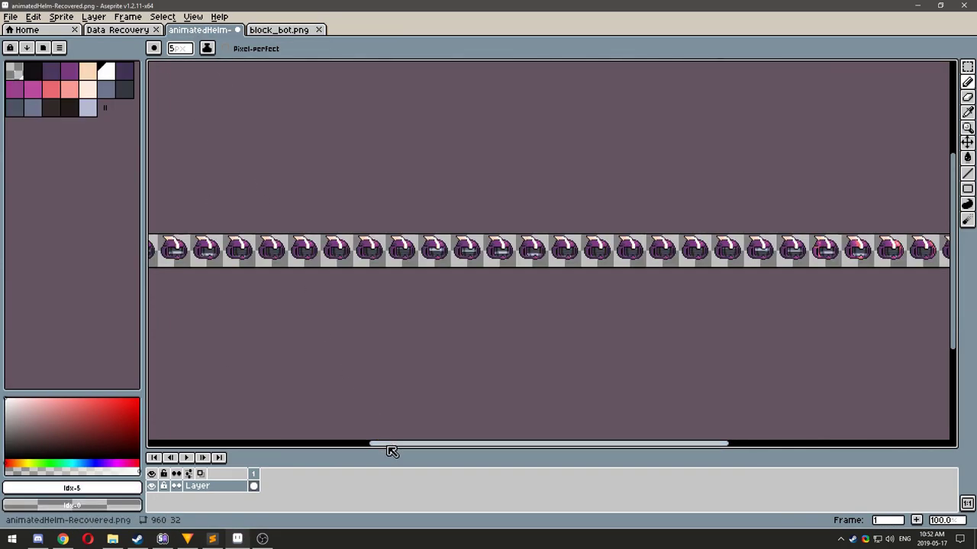
drag(392, 444, 262, 423)
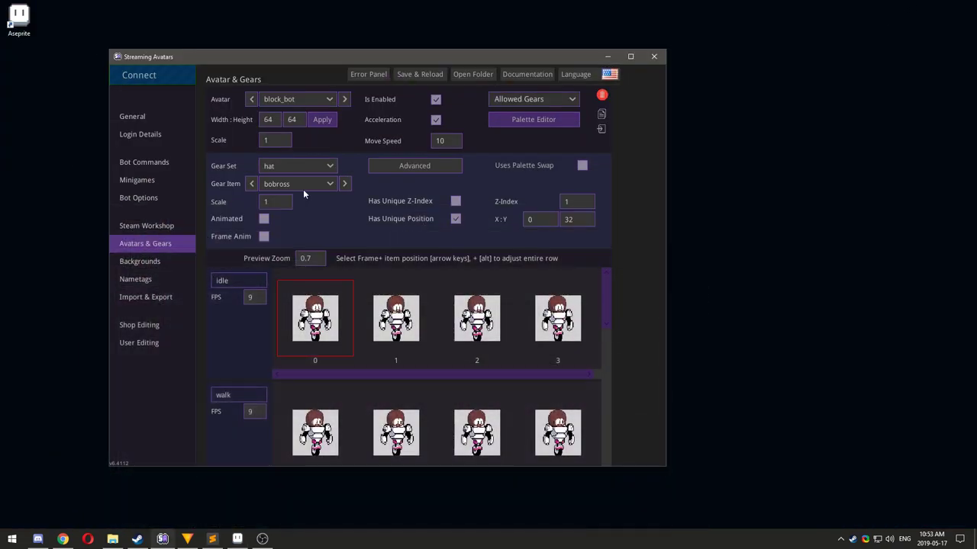
- Choose the animatedhelm gear item, mark it as animated and set its frame width to 32
click(303, 185)
click(298, 213)
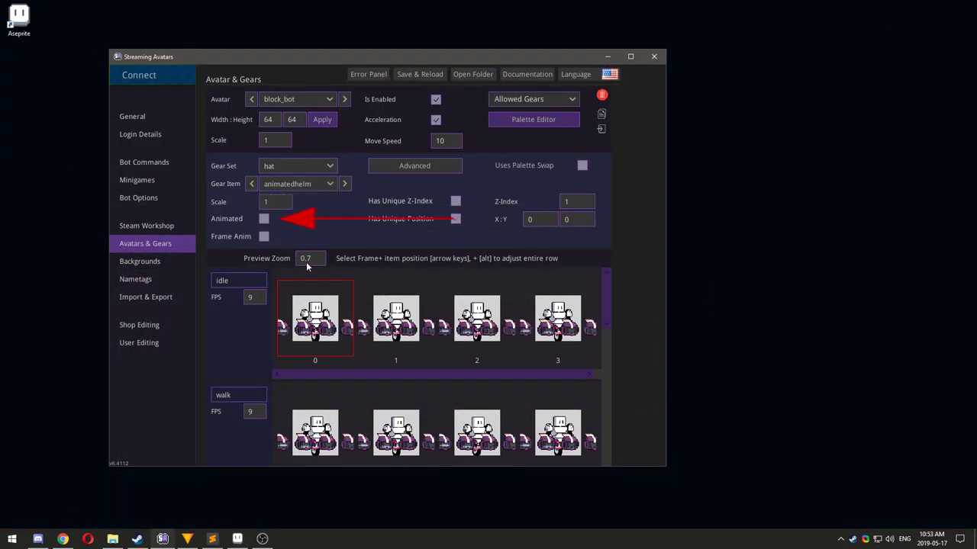
click(264, 218)
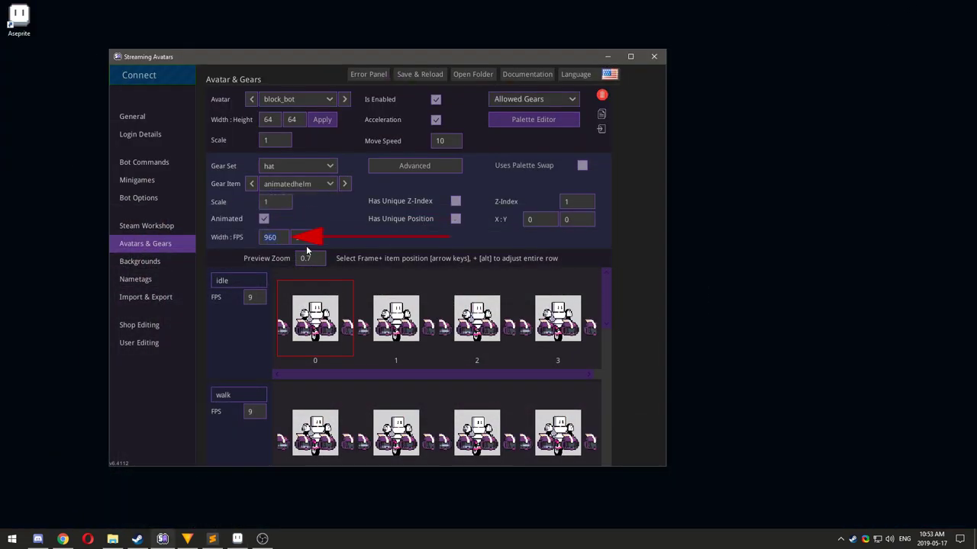
text(32)
key(Return)
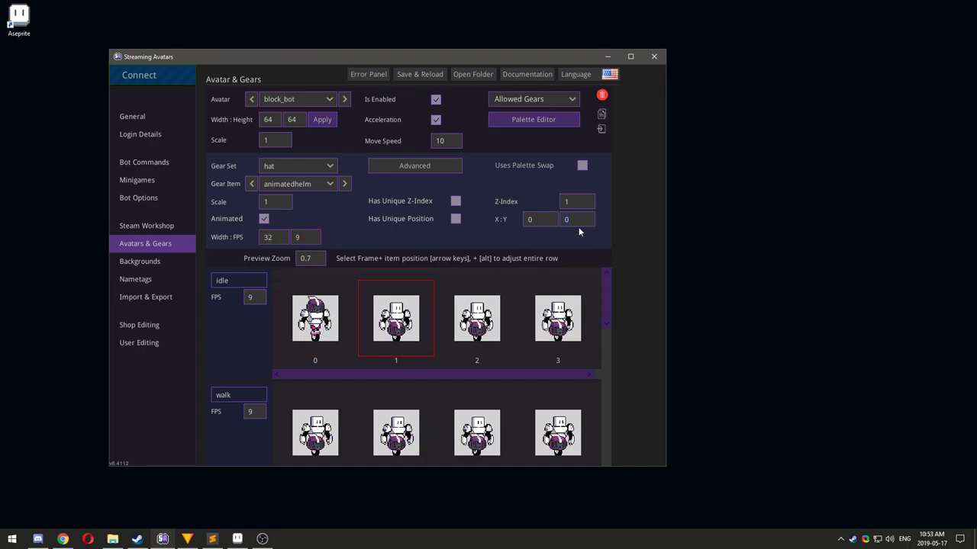
- Raise the animated helm onto the robot's head in the idle frames and the first two walk frames
key(BackSpace)
text(0)
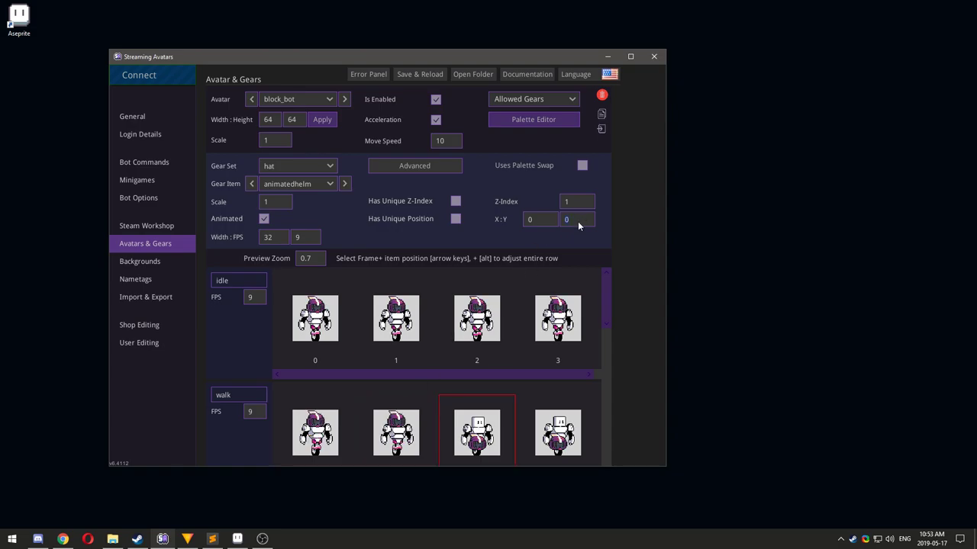
- Switch to Aseprite, show the block_bot.png sprite sheet and add a new layer above its artwork
key(alt+Tab)
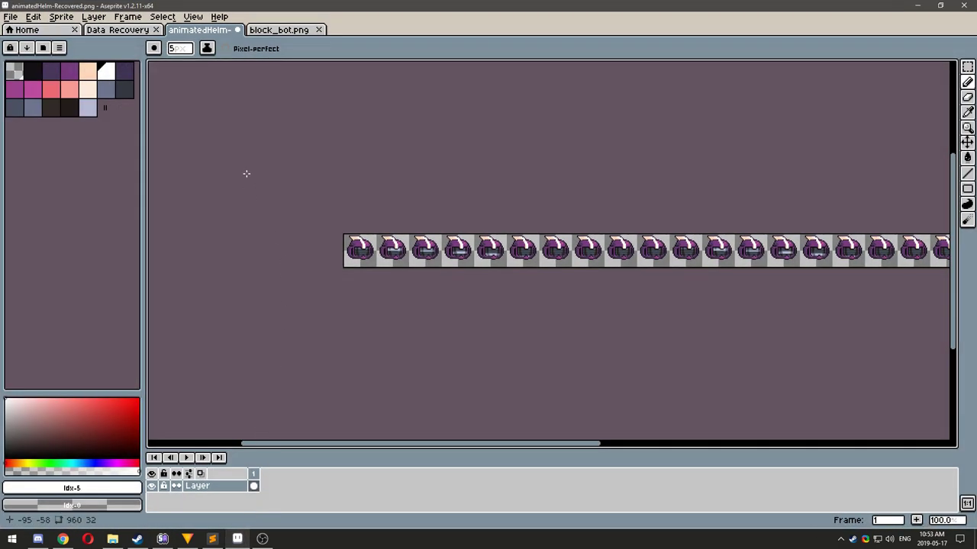
click(252, 31)
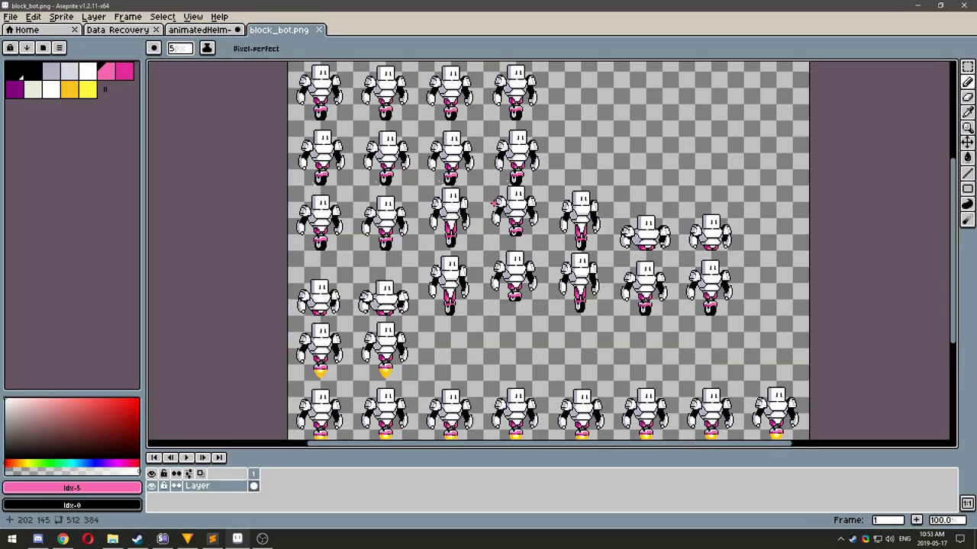
key(shift+n)
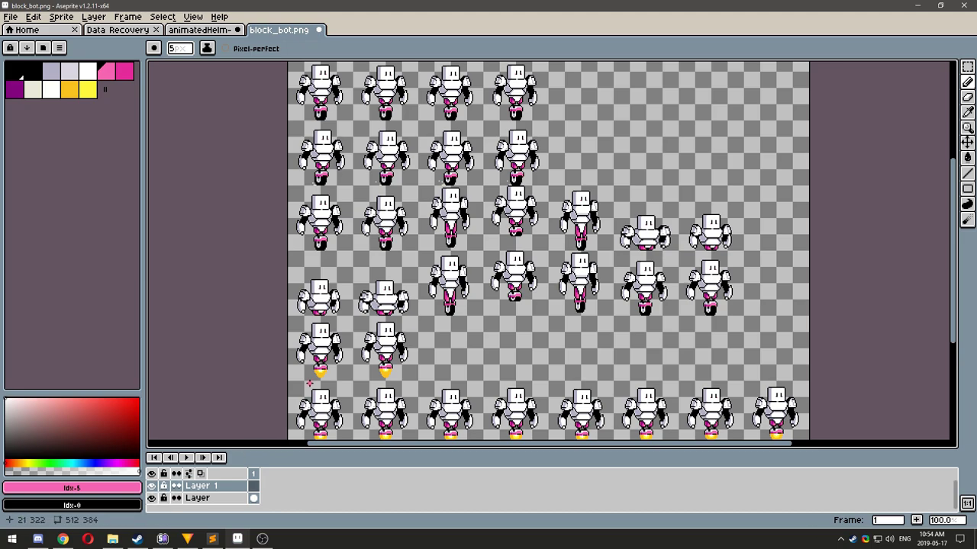
- Write the numbers 1 to 7 in pink over the seven robots in the fourth row, on the new layer
drag(319, 265, 318, 286)
drag(375, 266, 387, 289)
mouse_move(441, 265)
mouse_down()
mouse_move(451, 273)
mouse_move(440, 288)
mouse_up()
mouse_move(505, 263)
mouse_down()
mouse_move(522, 276)
mouse_move(516, 299)
mouse_up()
drag(584, 259, 571, 284)
drag(649, 261, 639, 281)
mouse_move(701, 269)
mouse_down()
mouse_move(708, 287)
mouse_move(699, 270)
mouse_up()
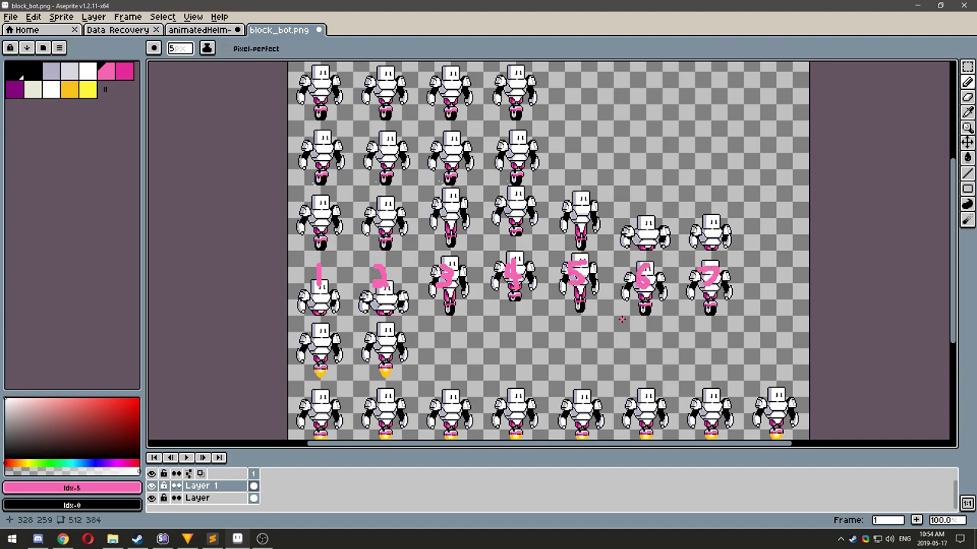
- Hide the robot artwork layer and save the pink numbers alone as a new image named frameanim
click(157, 500)
click(11, 16)
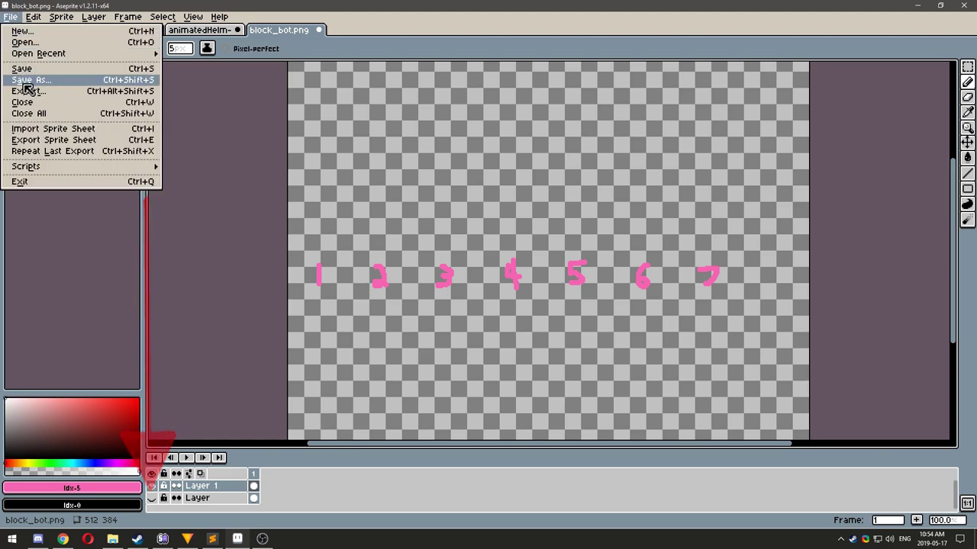
click(30, 79)
text(frameanim)
click(827, 490)
- Move frameanim.png from the desktop into the gear/hat folder of the Streaming Avatars data, leaving Aseprite minimized
click(917, 6)
click(471, 74)
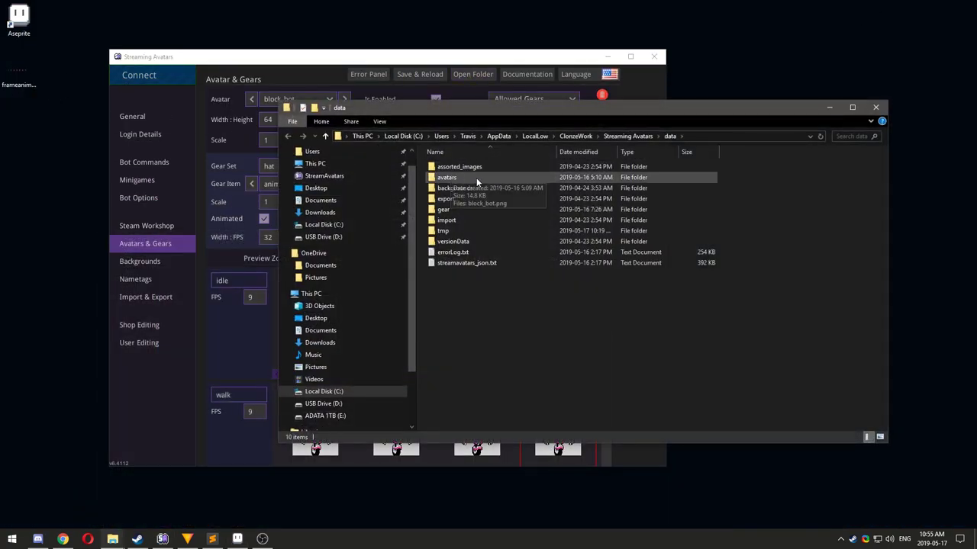
double_click(443, 209)
double_click(447, 165)
click(30, 84)
drag(30, 84, 587, 238)
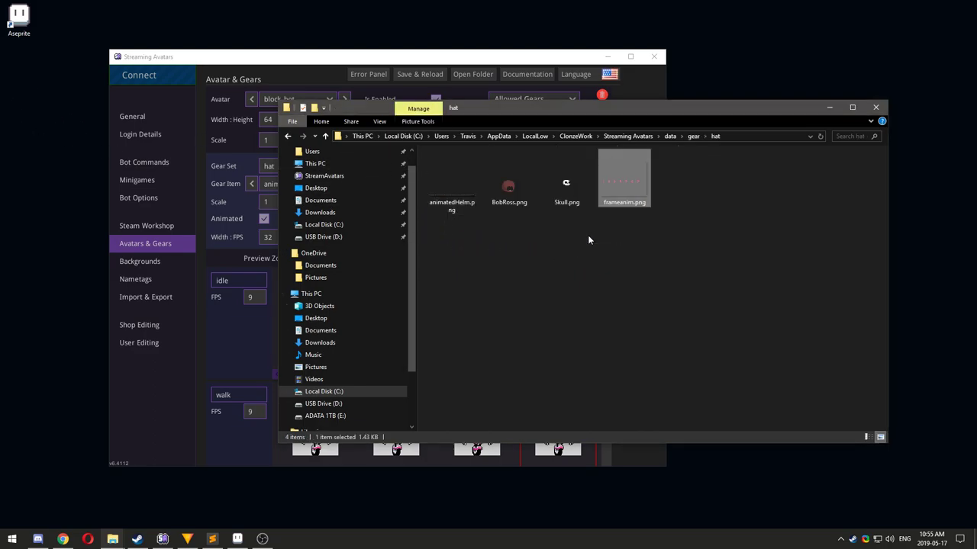
click(829, 107)
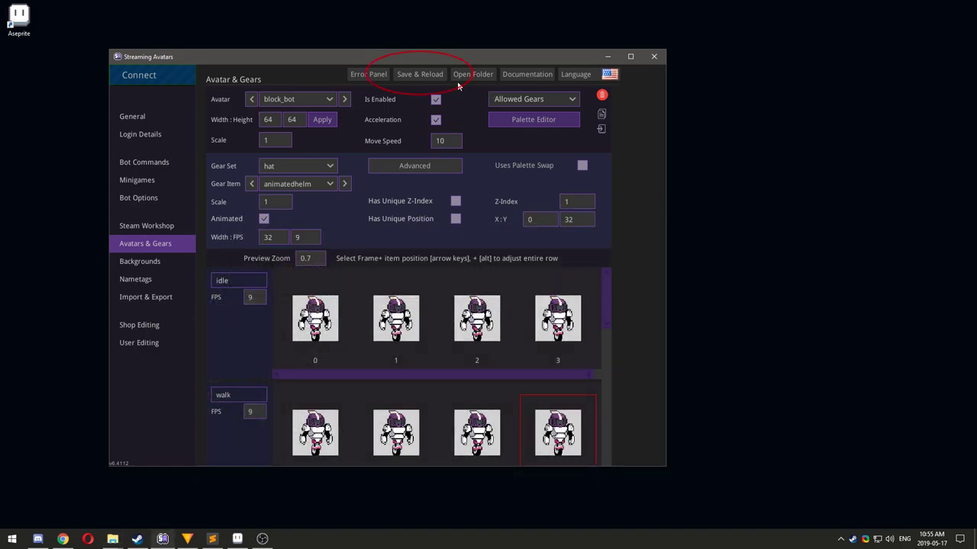
- Save and reload in Streaming Avatars, select the frameanim hat item and check its numbers on the stand frames
click(425, 74)
click(291, 188)
click(283, 230)
scroll(284, 319, down, 5)
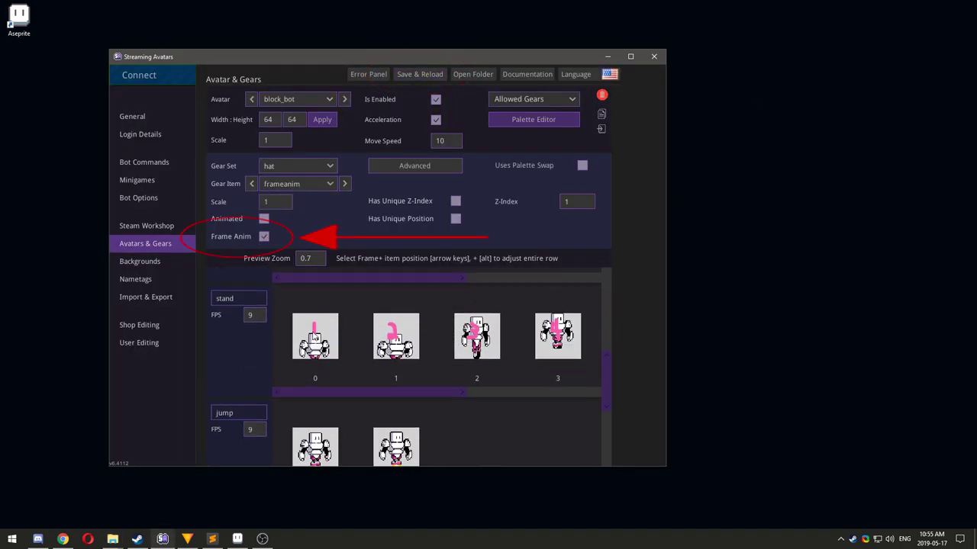
mouse_move(458, 393)
mouse_down()
mouse_move(562, 397)
mouse_move(394, 379)
mouse_up()
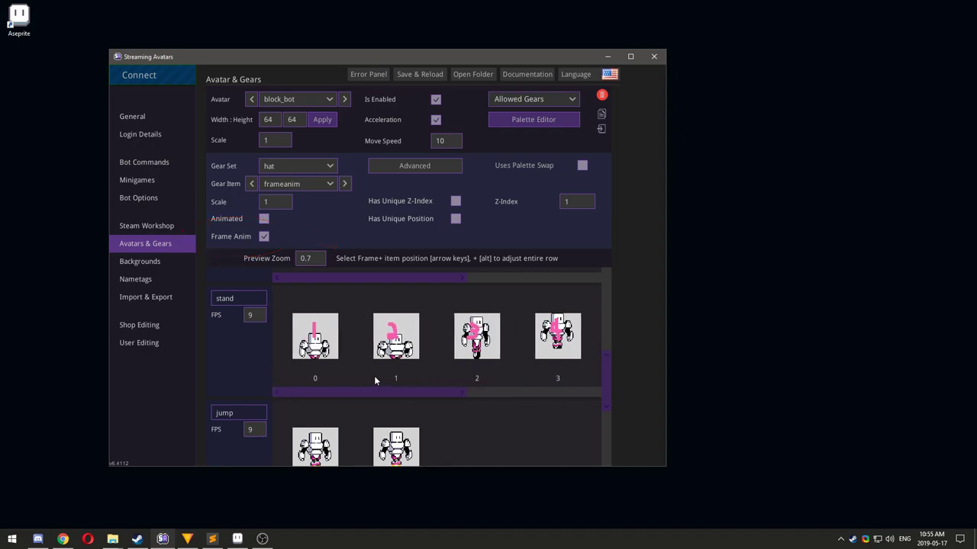
scroll(374, 376, up, 5)
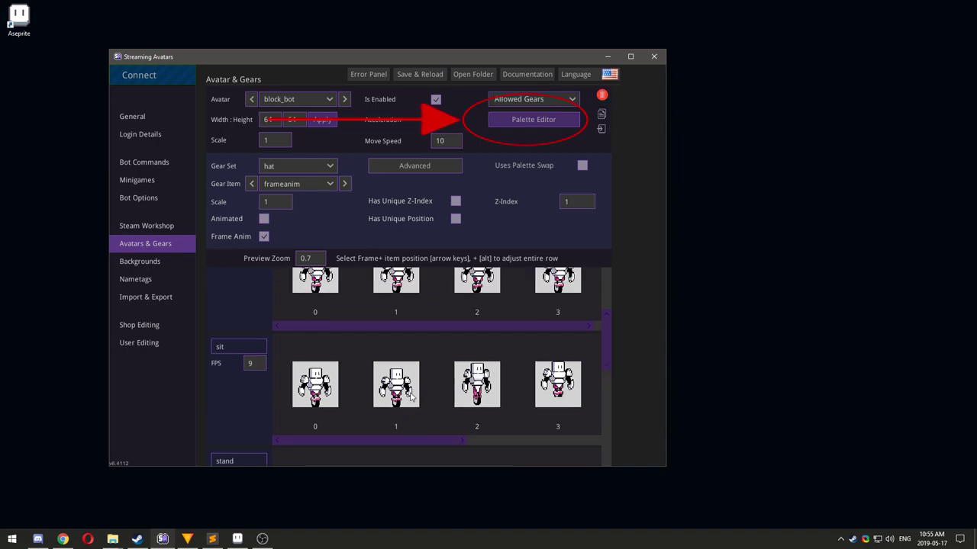
- Open the avatar's palette editor and add white as a source color, sampled from the robot in idle frame 0
click(511, 121)
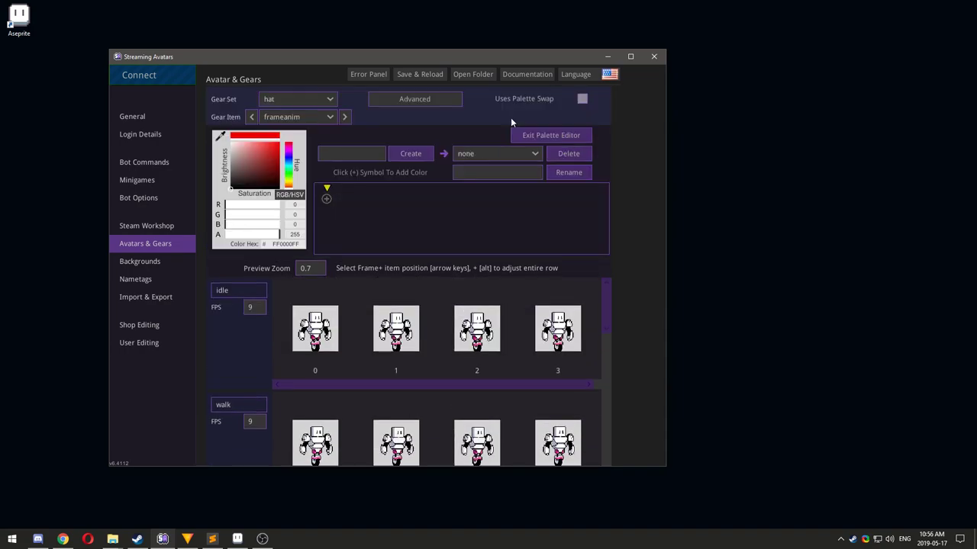
click(325, 200)
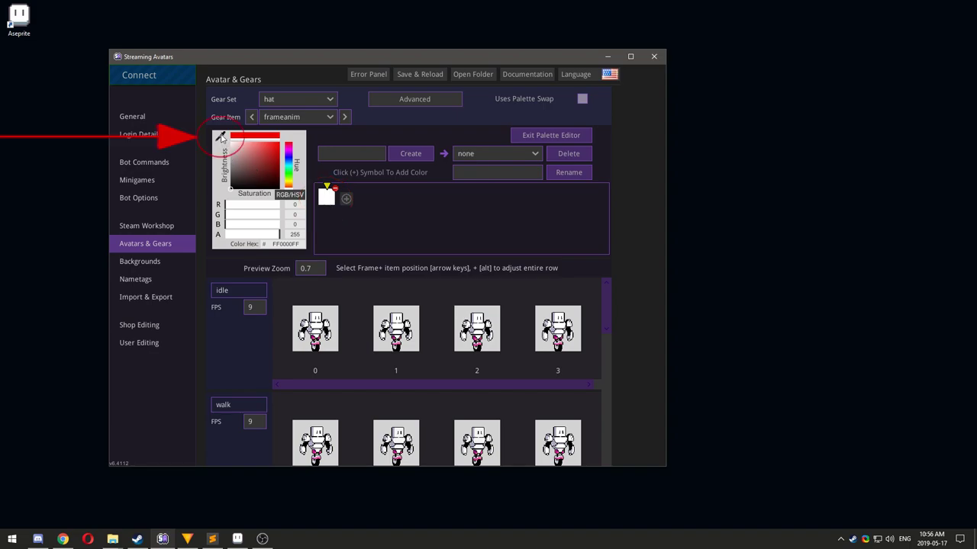
click(221, 137)
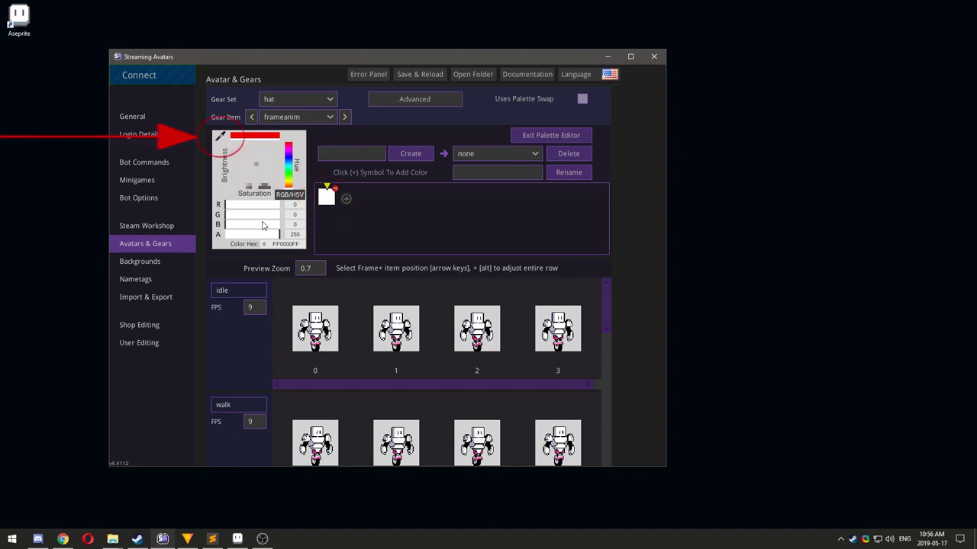
click(317, 318)
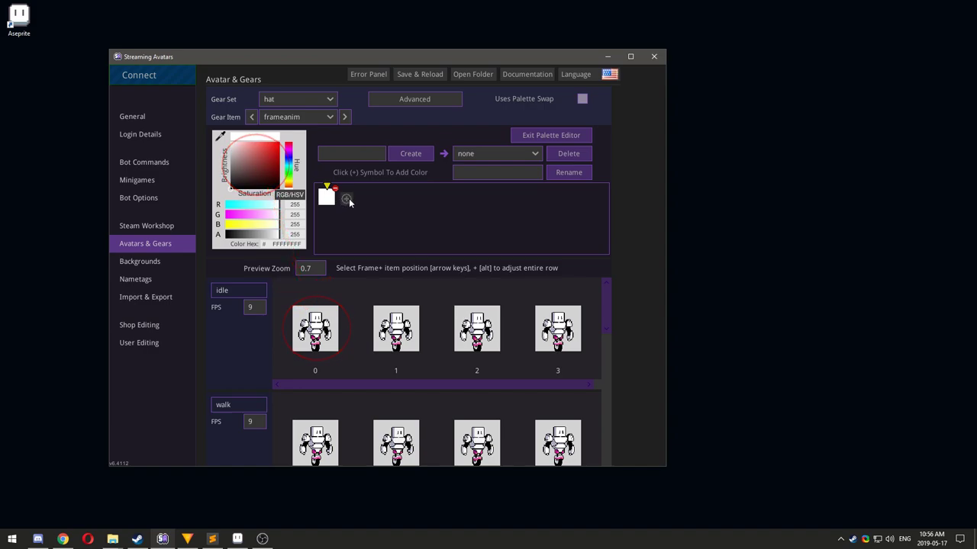
- Add three more source colors sampled from the robot: grey-lilac ABA9C0, light lilac D4D3DE and black
click(348, 199)
click(221, 136)
click(310, 321)
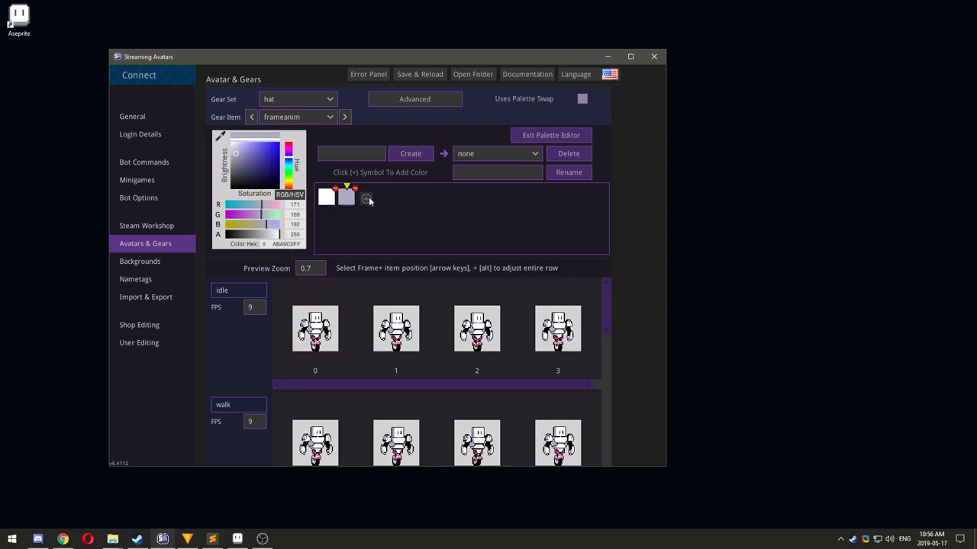
click(367, 199)
click(221, 137)
click(385, 198)
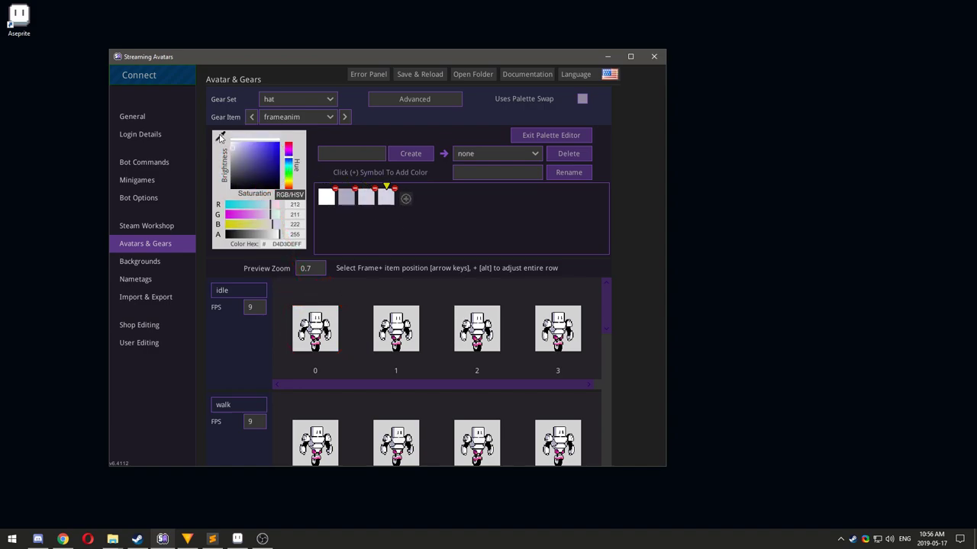
click(311, 330)
- Create a replacement palette named green from the four source colors
click(378, 155)
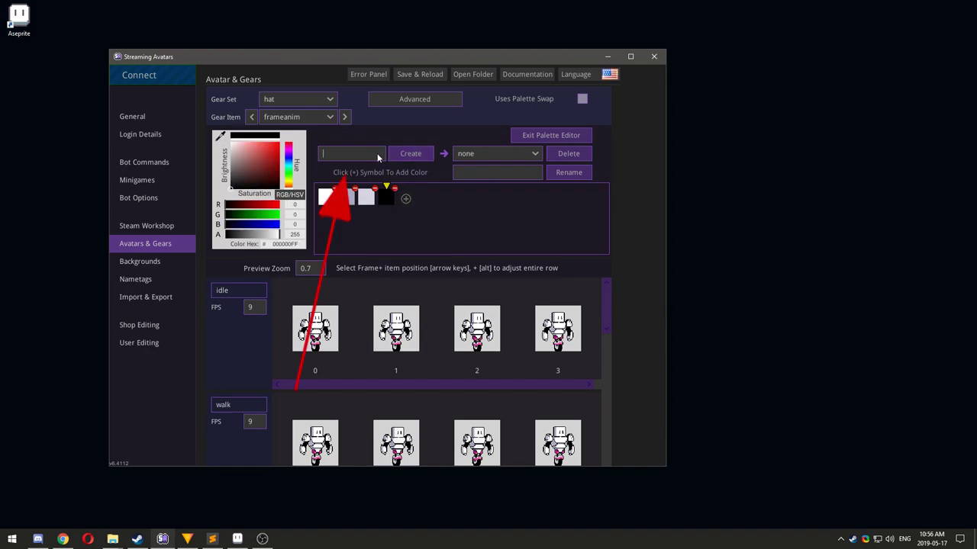
text(green)
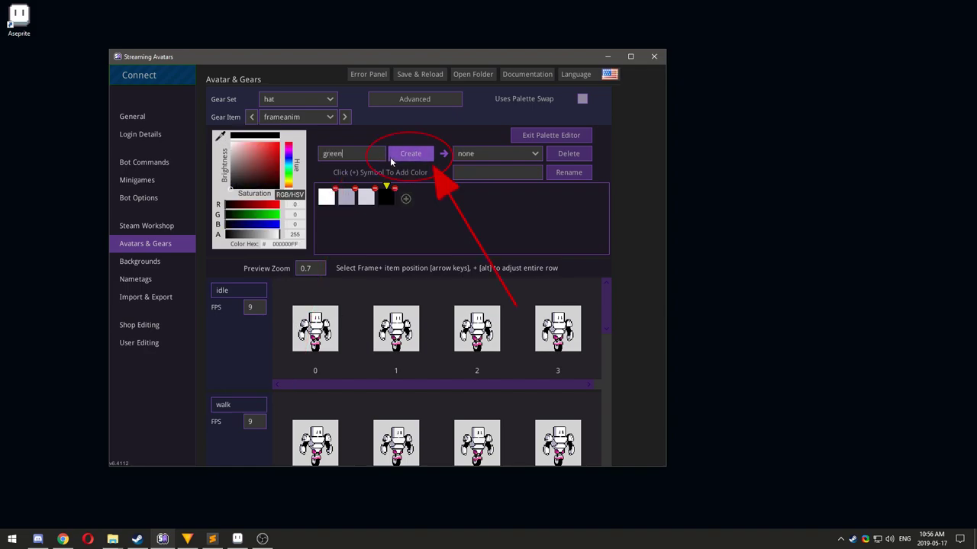
click(403, 155)
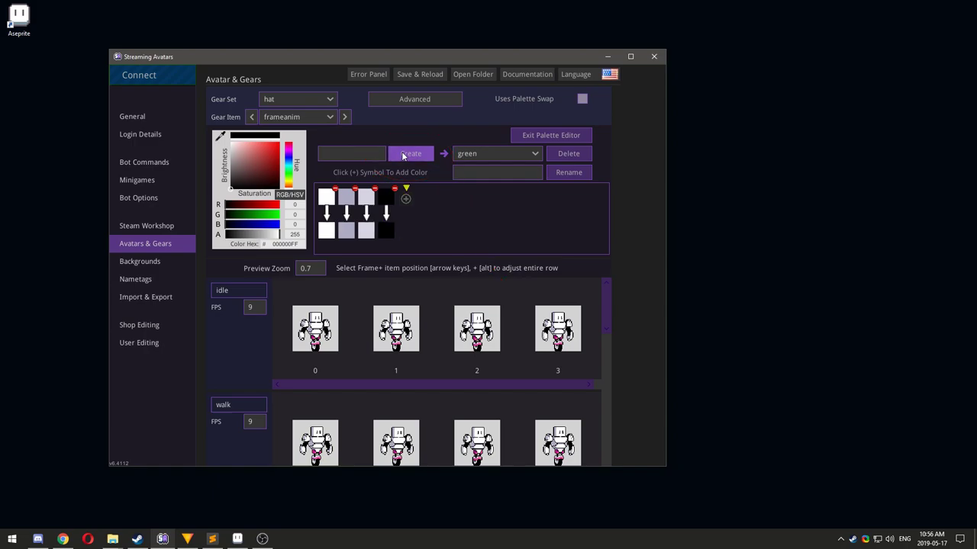
- Recolor the green palette's white, grey-lilac and light lilac replacement swatches to light, medium and pale green
click(324, 232)
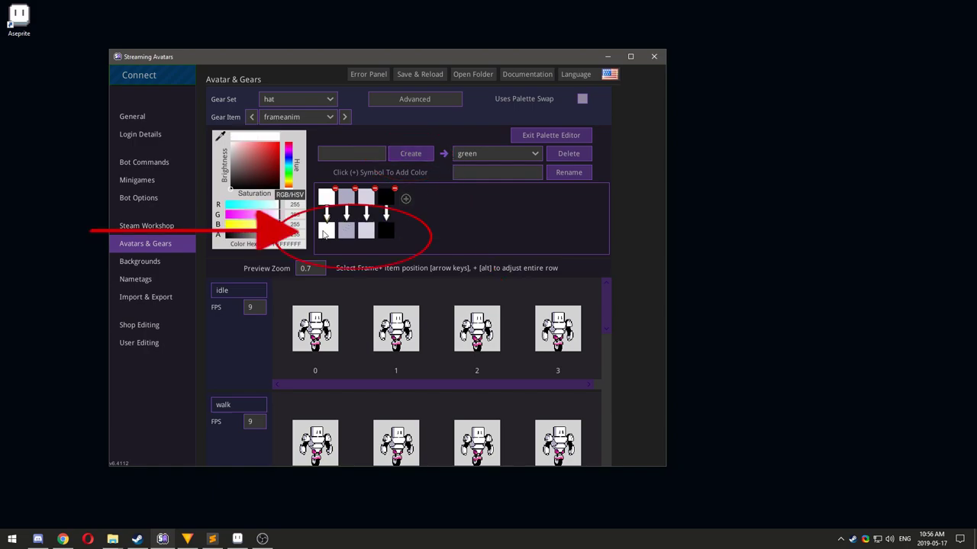
drag(289, 174, 291, 174)
click(241, 145)
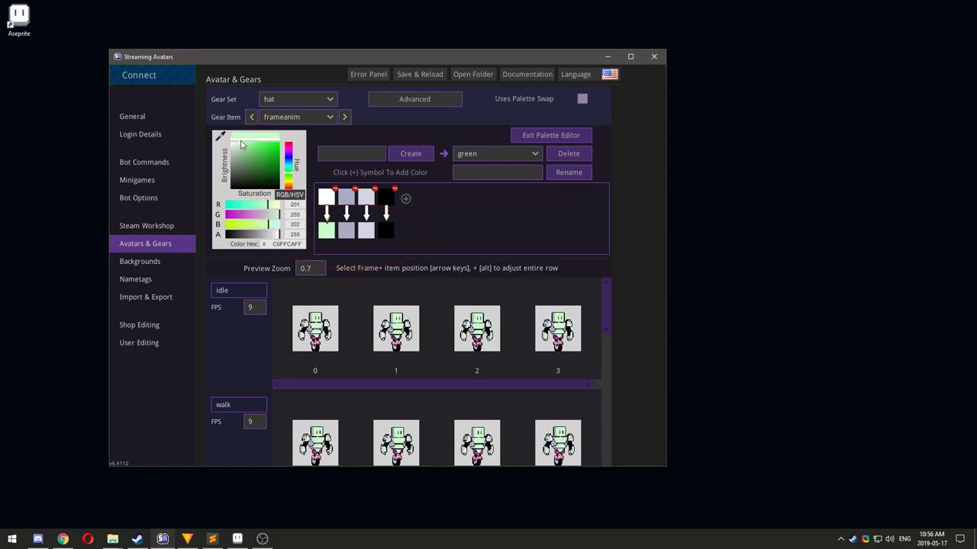
drag(241, 143, 252, 157)
click(347, 231)
click(290, 174)
click(366, 231)
click(288, 174)
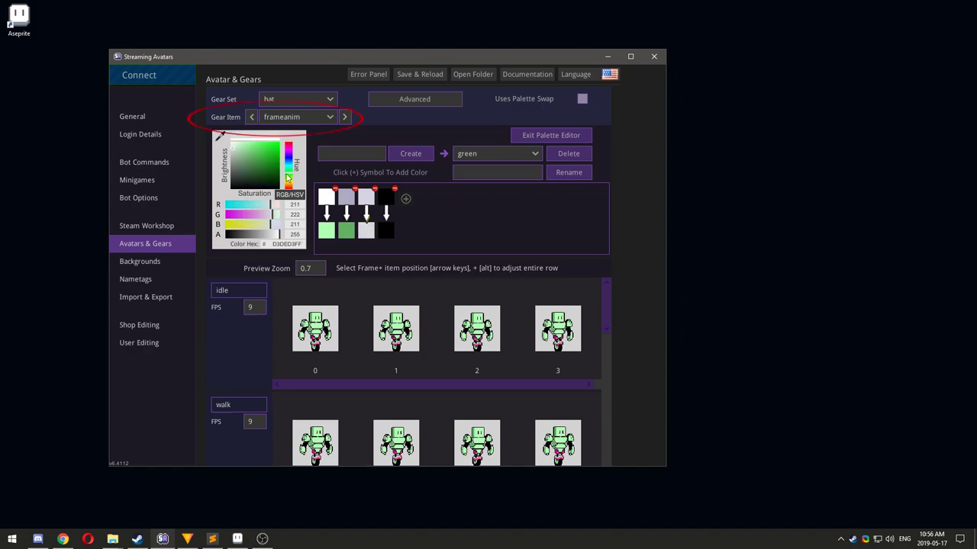
- Choose the skull hat item and enable palette swapping for it
click(309, 118)
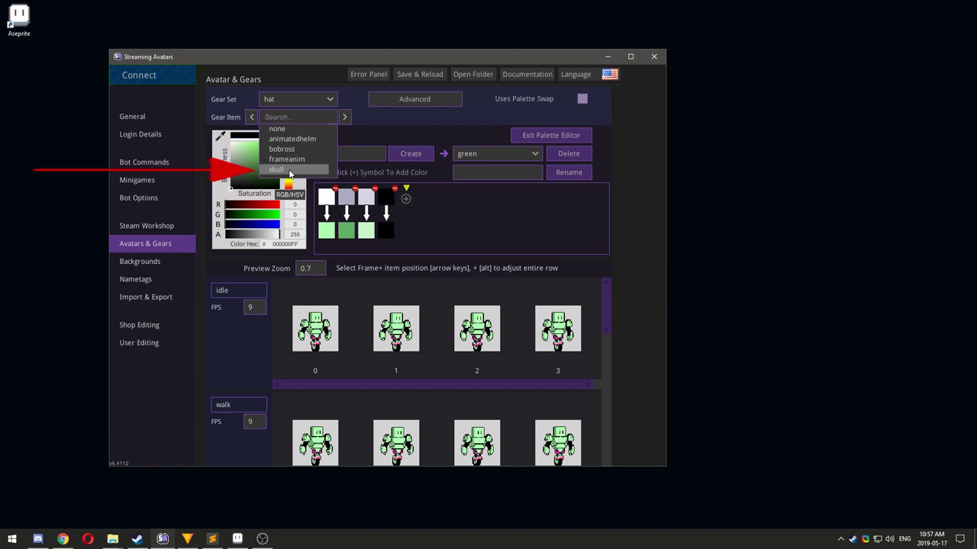
click(290, 171)
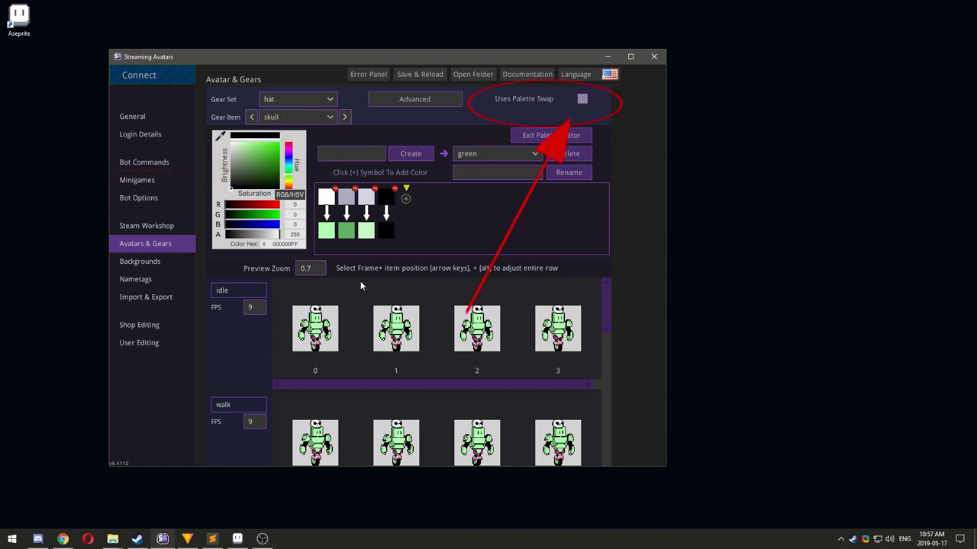
click(582, 100)
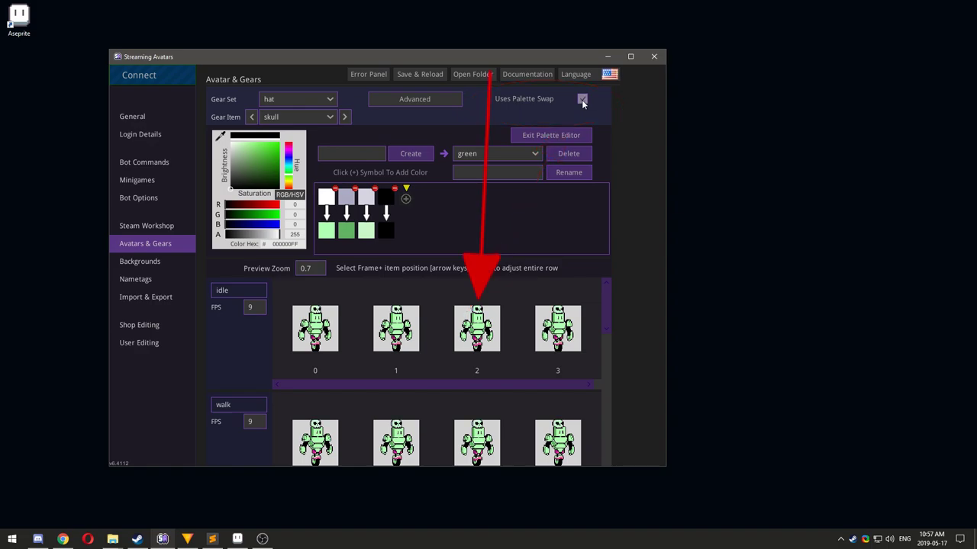